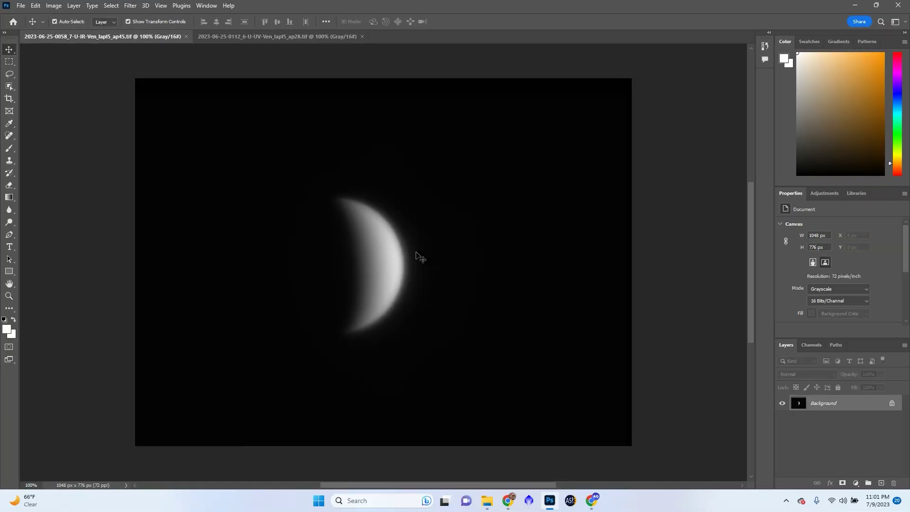
Scroll over the infrared Venus image to review it before viewing the UV crescent.
scroll(420, 257, up, 1)
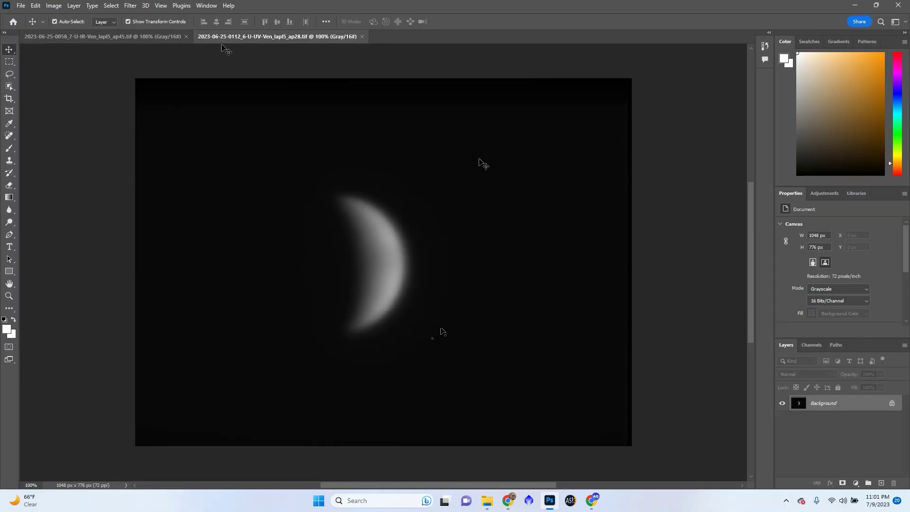
Apply Unsharp Mask to the IR Venus image at Amount 76%, Radius 3.7 px, Threshold 0.
click(72, 42)
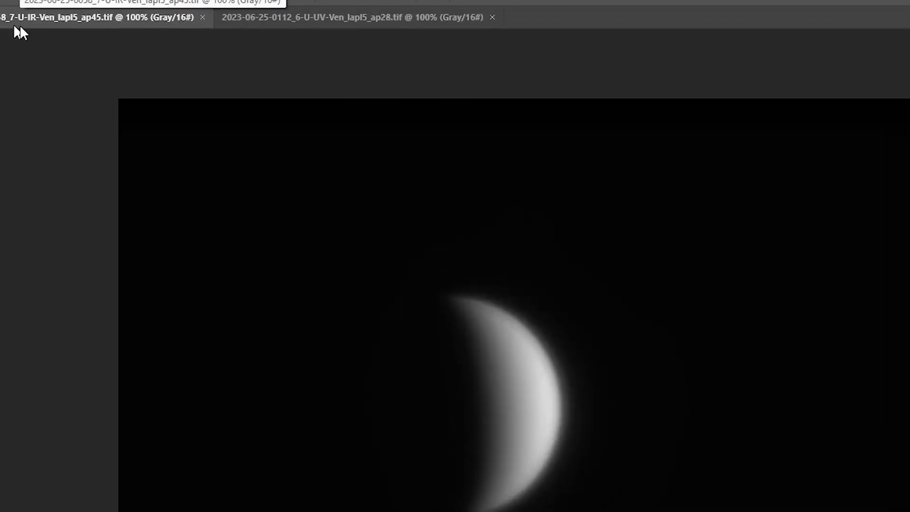
click(129, 3)
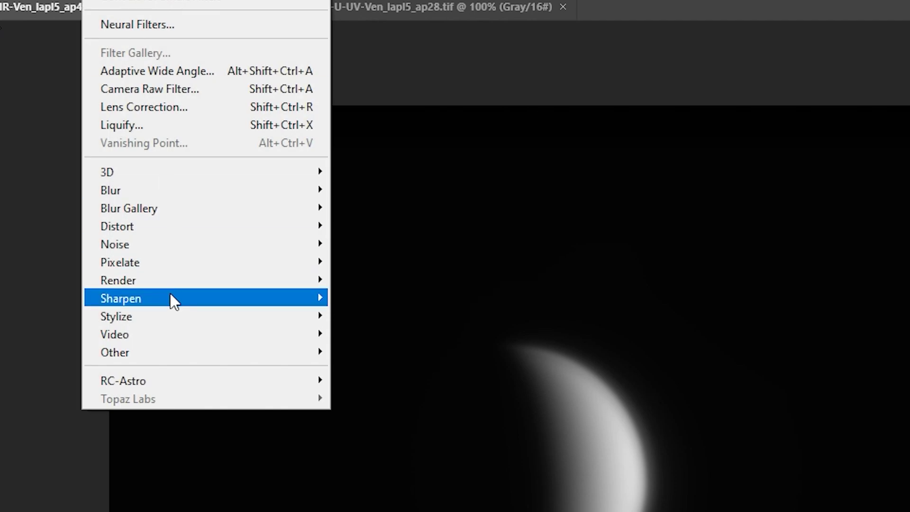
mouse_move(171, 299)
click(376, 367)
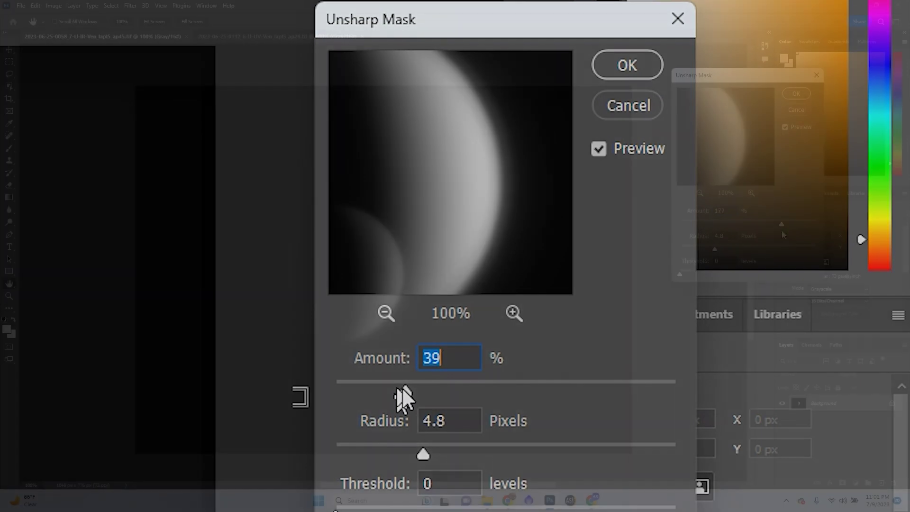
drag(401, 389, 599, 390)
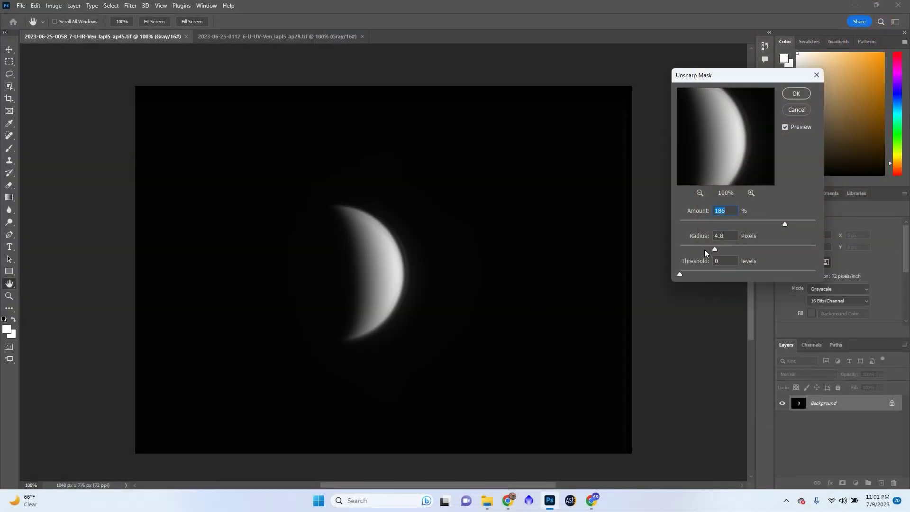
mouse_move(702, 247)
mouse_down()
mouse_move(723, 246)
mouse_move(715, 247)
mouse_up()
mouse_move(794, 225)
mouse_down()
mouse_move(821, 220)
mouse_move(795, 222)
mouse_up()
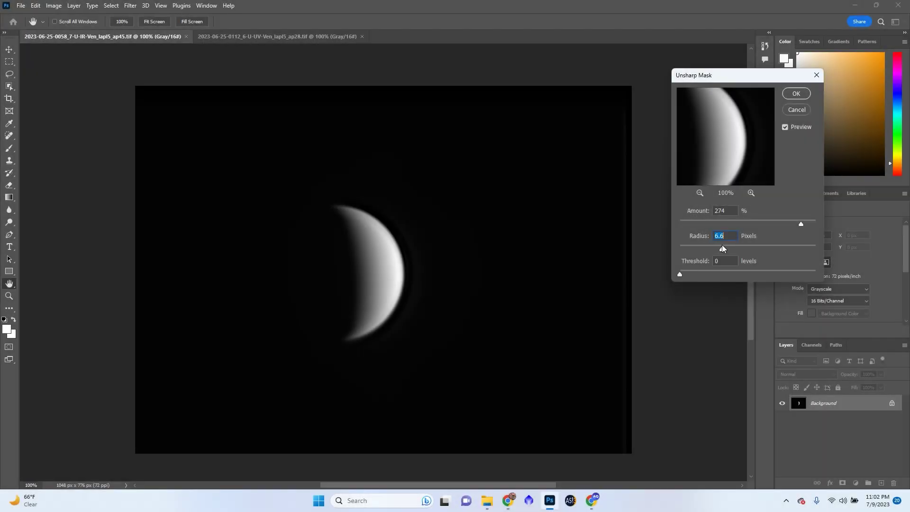
drag(721, 244, 705, 250)
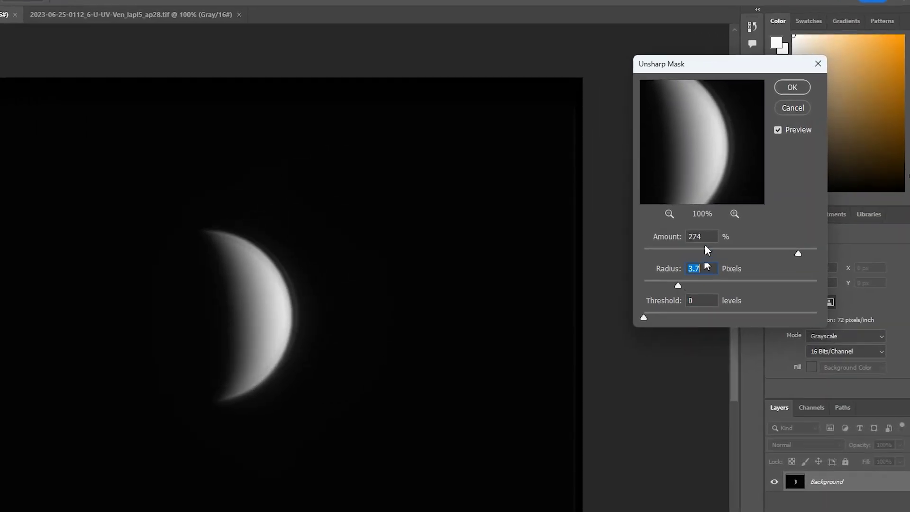
click(719, 213)
click(717, 213)
drag(652, 291, 675, 298)
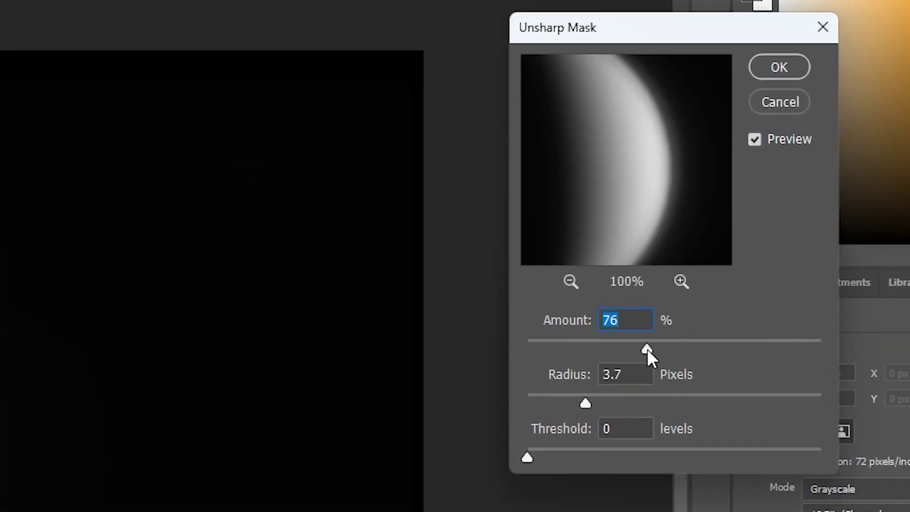
click(759, 79)
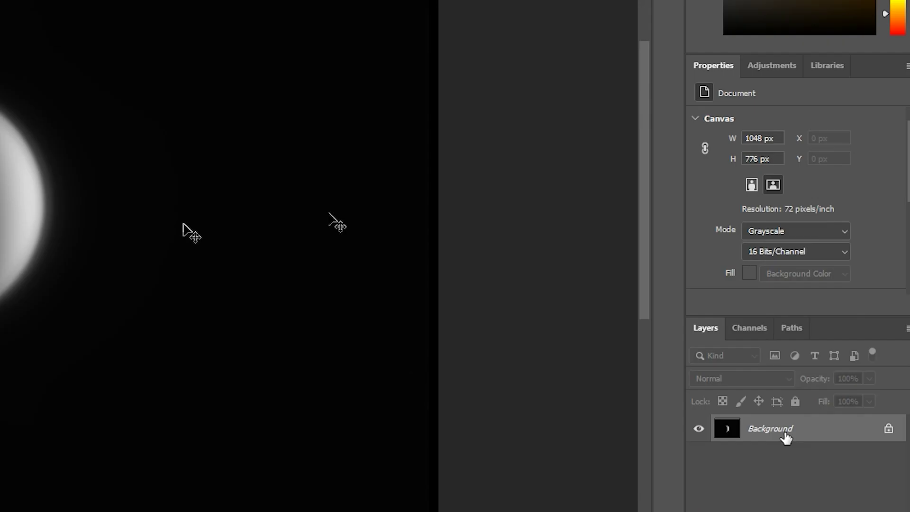
Duplicate the Background layer as a new layer named Final Edit.
right_click(822, 403)
click(848, 311)
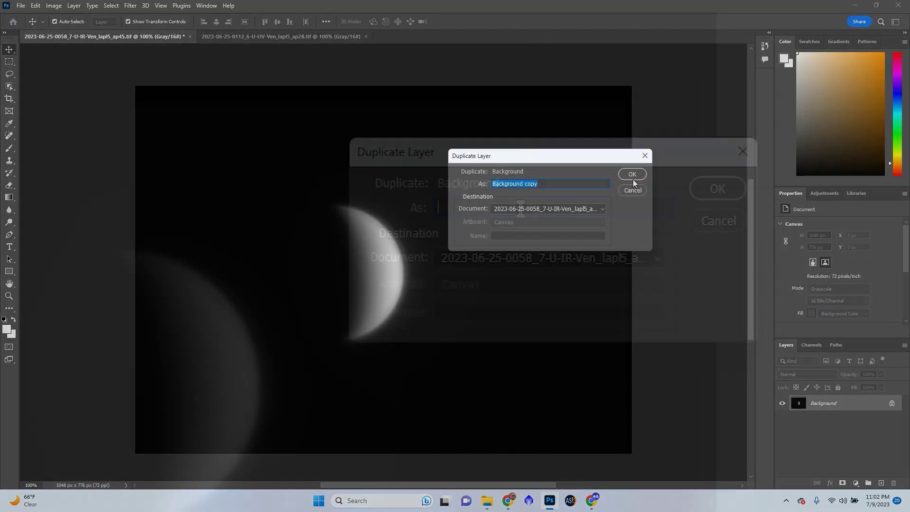
key(BackSpace)
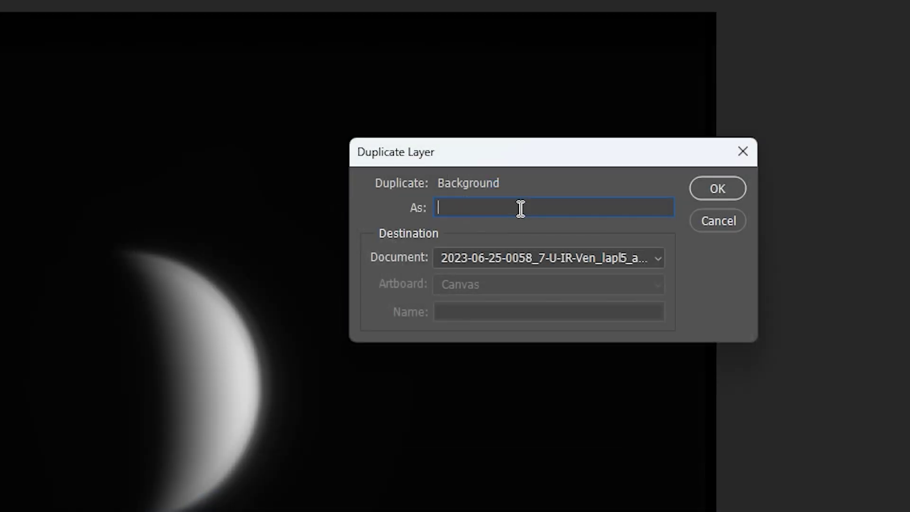
text(Final Edit)
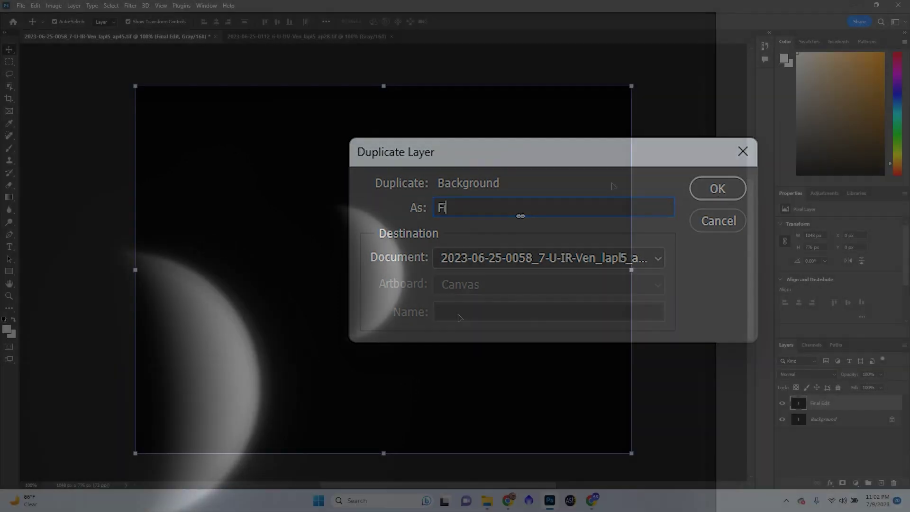
key(Return)
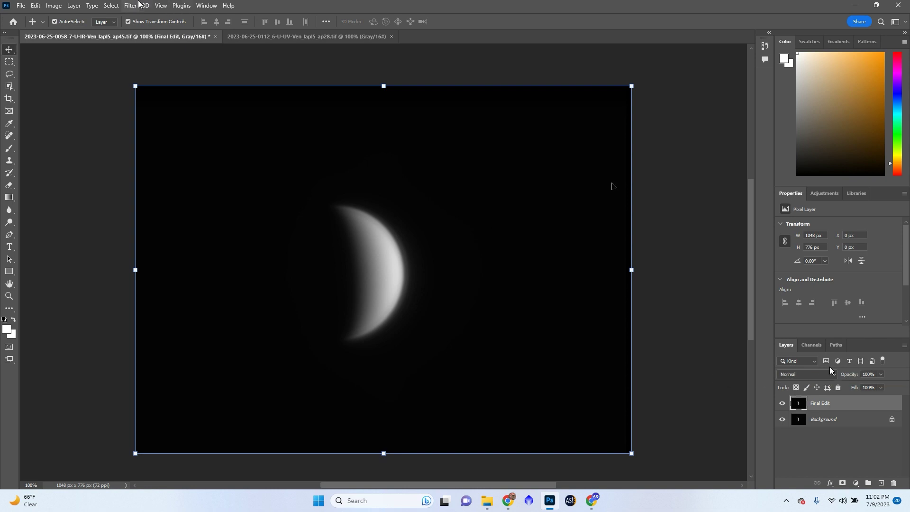
Sharpen Final Edit with Unsharp Mask at 108% amount and 4.7-pixel radius.
click(130, 5)
mouse_move(196, 183)
click(278, 218)
drag(728, 218, 756, 217)
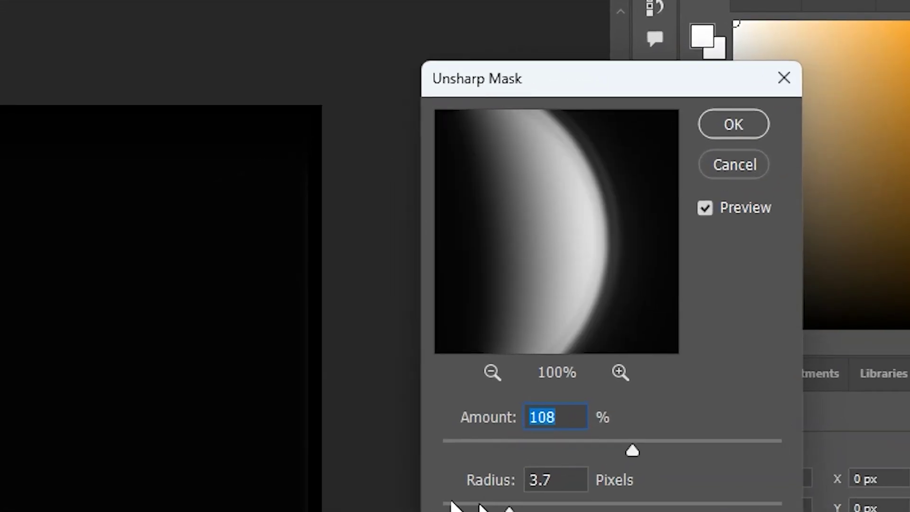
drag(510, 510, 541, 508)
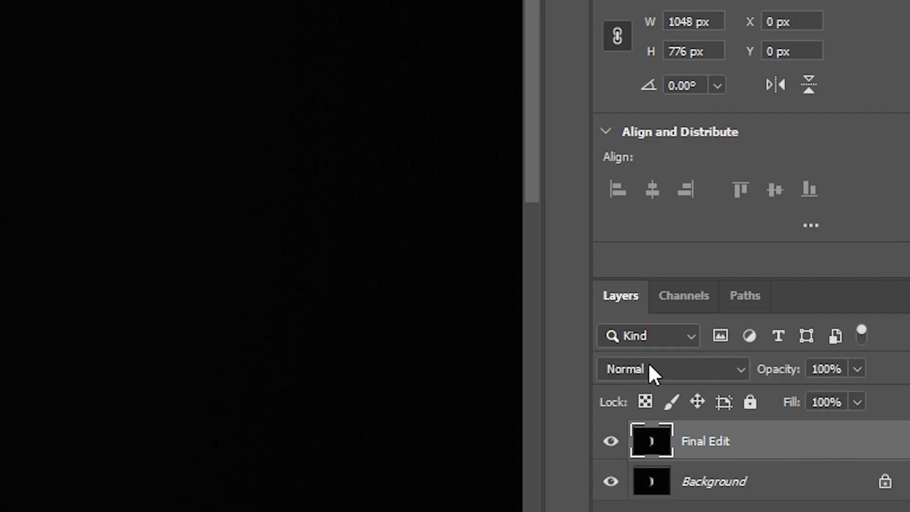
Set Final Edit to Darken blending, fit the image on screen, and stamp visible layers into Layer 1.
click(648, 364)
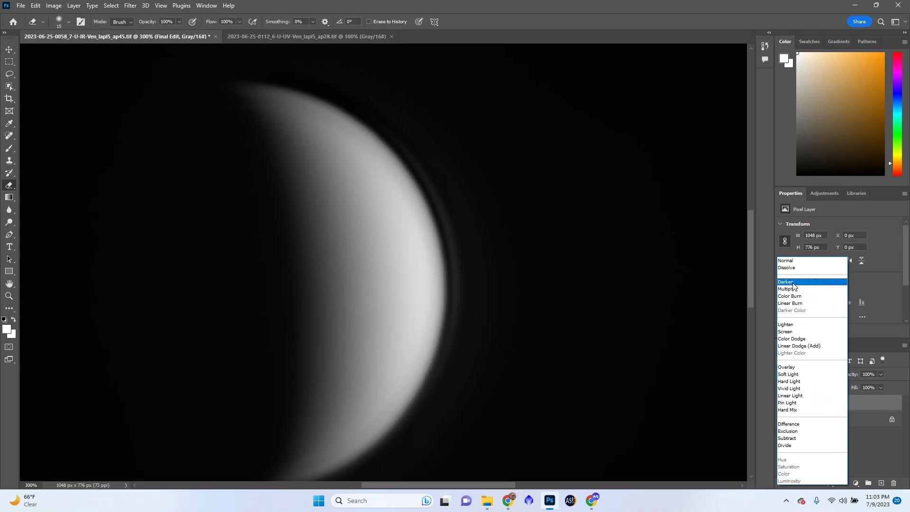
click(792, 282)
key(ctrl+z)
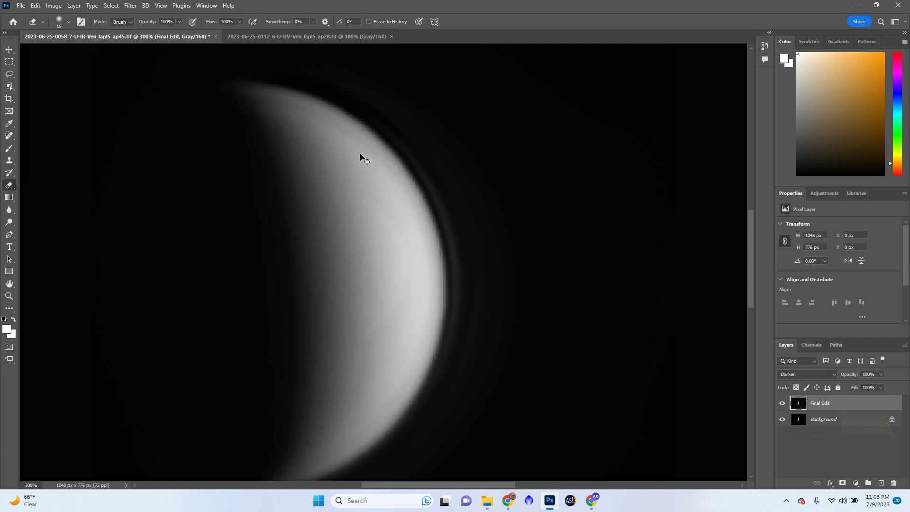
key(ctrl+0)
key(ctrl+shift+alt+e)
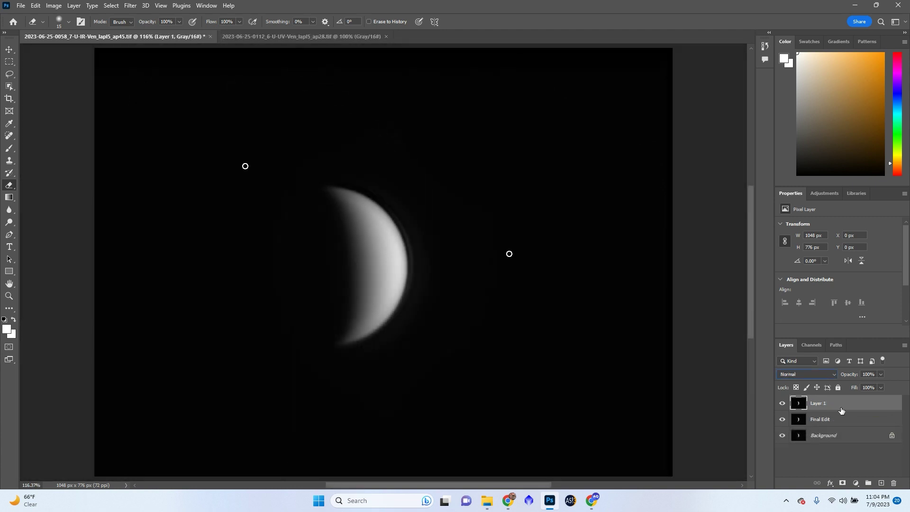
Select the Venus crescent with Color Range sampled on the black sky, inverted, Fuzziness 41.
click(10, 73)
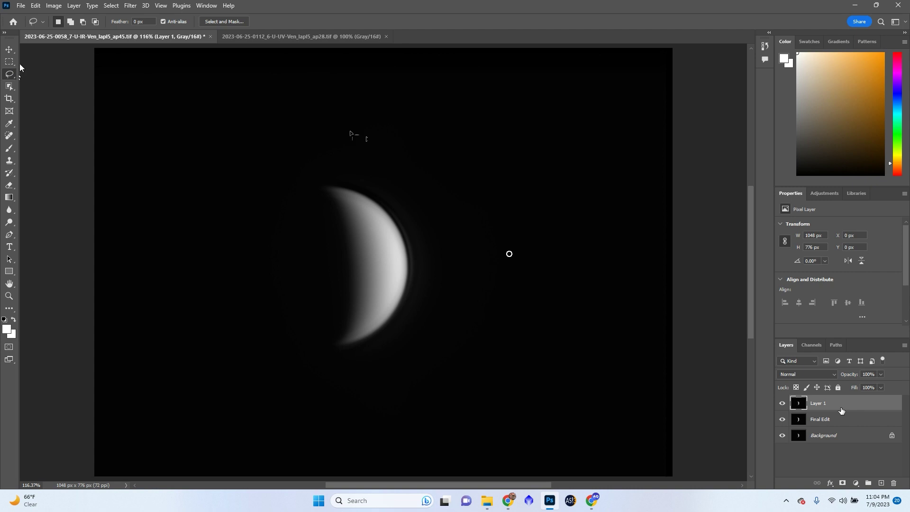
click(111, 5)
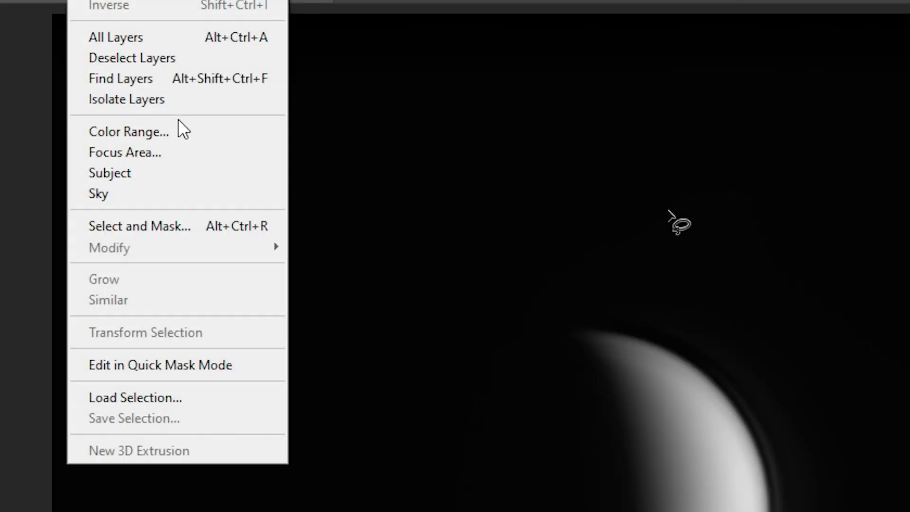
click(179, 130)
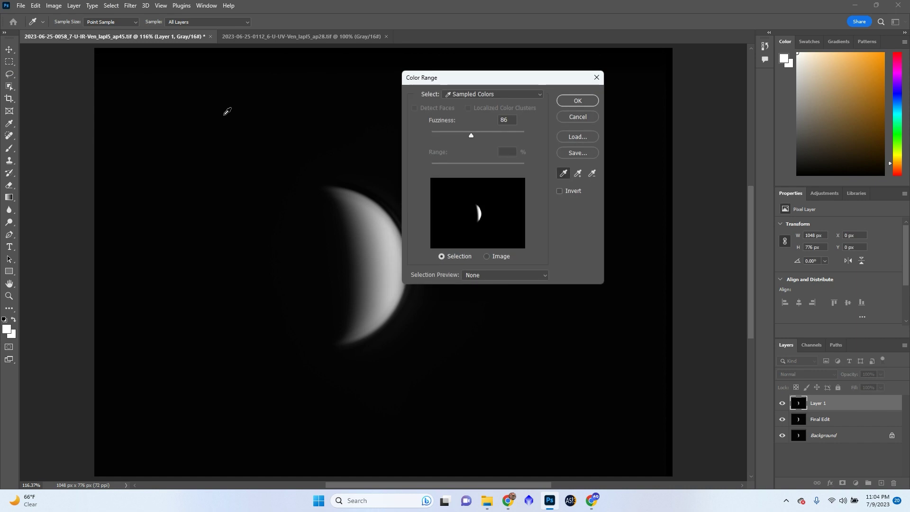
click(246, 184)
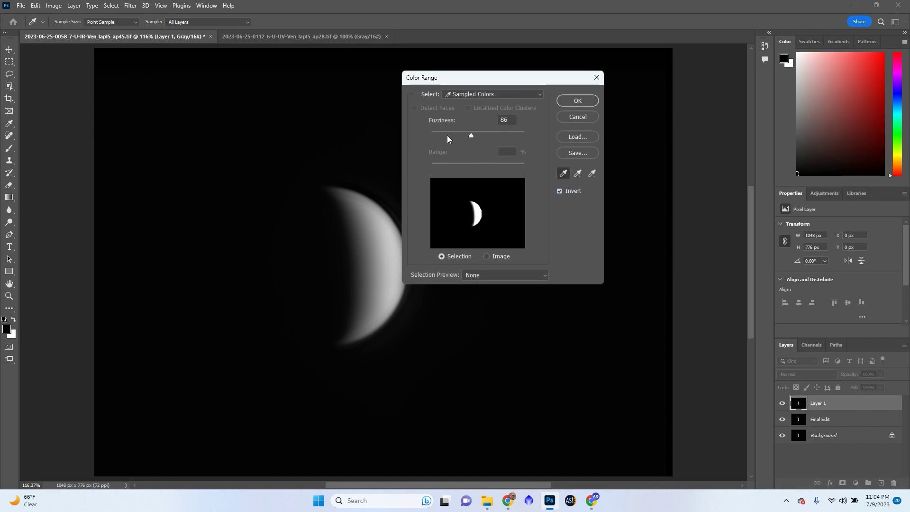
drag(463, 135, 451, 135)
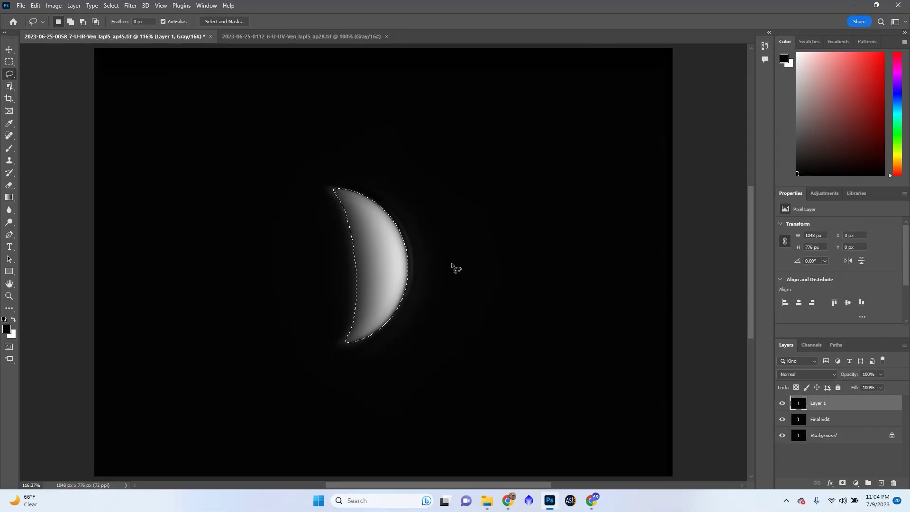
Refine the crescent selection and apply Levels with the black input raised to 17.
key(ctrl+alt+r)
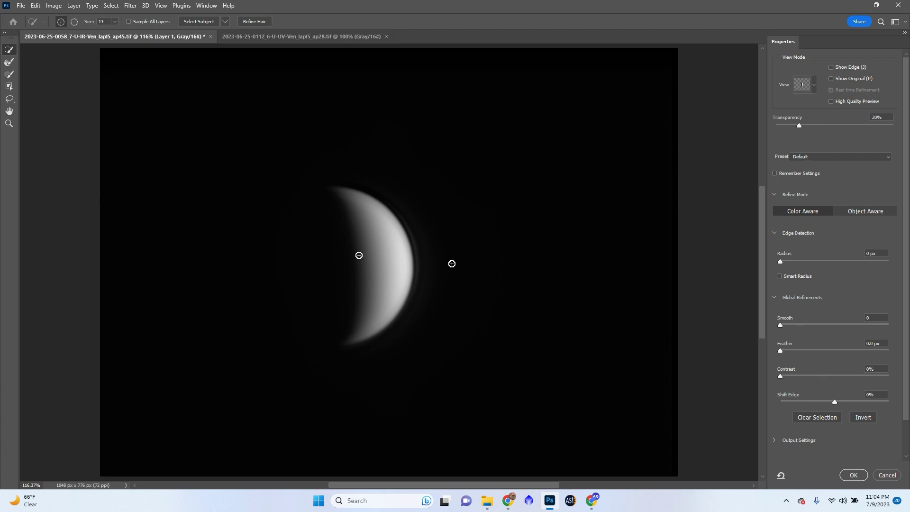
key(Return)
key(ctrl+l)
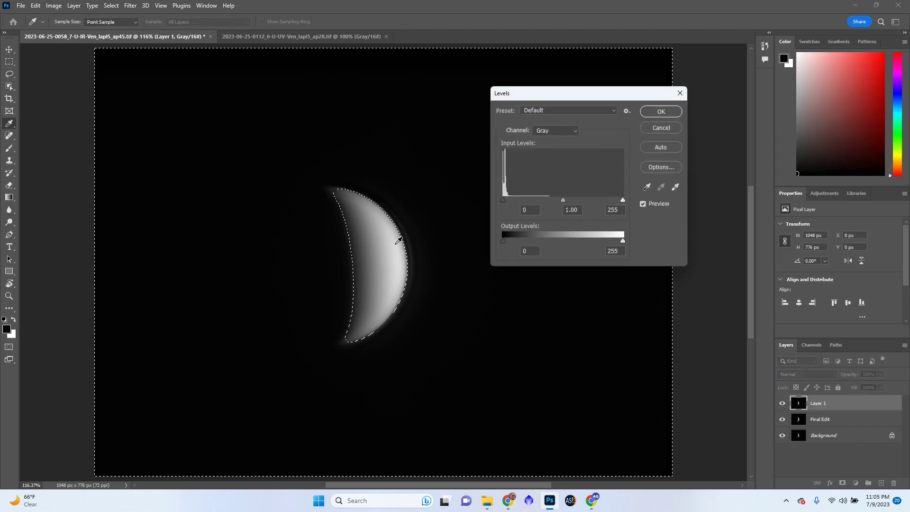
drag(504, 199, 508, 199)
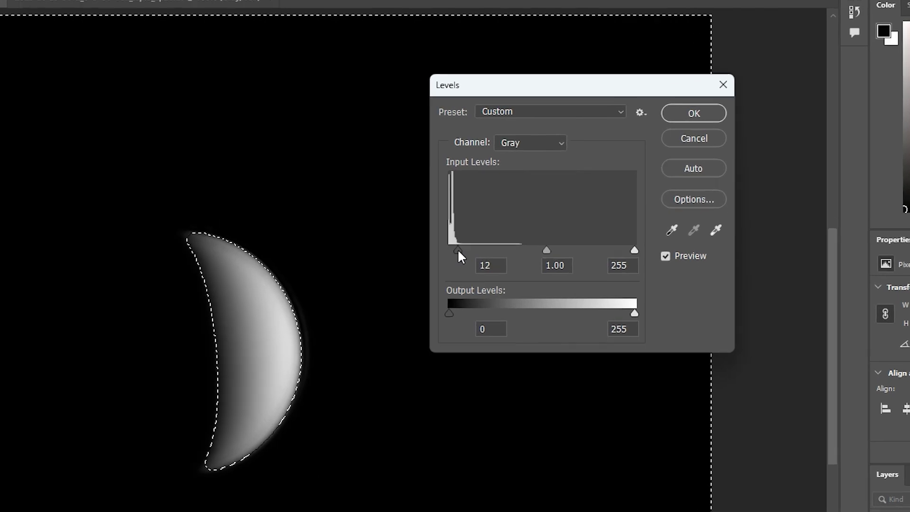
drag(458, 252, 462, 251)
drag(419, 293, 419, 294)
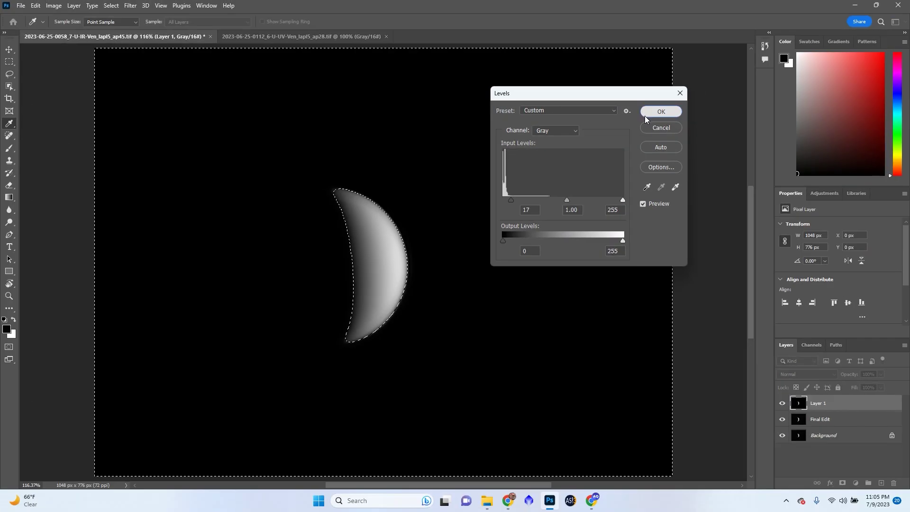
click(659, 111)
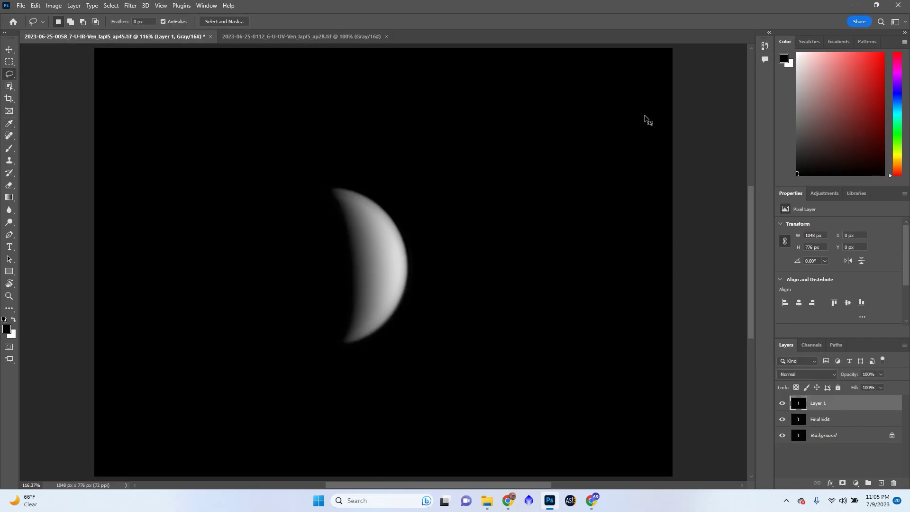
Undo and redo the Levels adjustment to compare the crescent before and after.
key(ctrl+z)
key(ctrl+shift+z)
key(ctrl+z)
key(ctrl+z)
key(ctrl+d)
key(ctrl+shift+z)
key(ctrl+shift+z)
key(ctrl+z)
key(ctrl+z)
Try Smart Sharpen settings on Layer 1 and cancel without applying them.
click(130, 5)
mouse_move(188, 182)
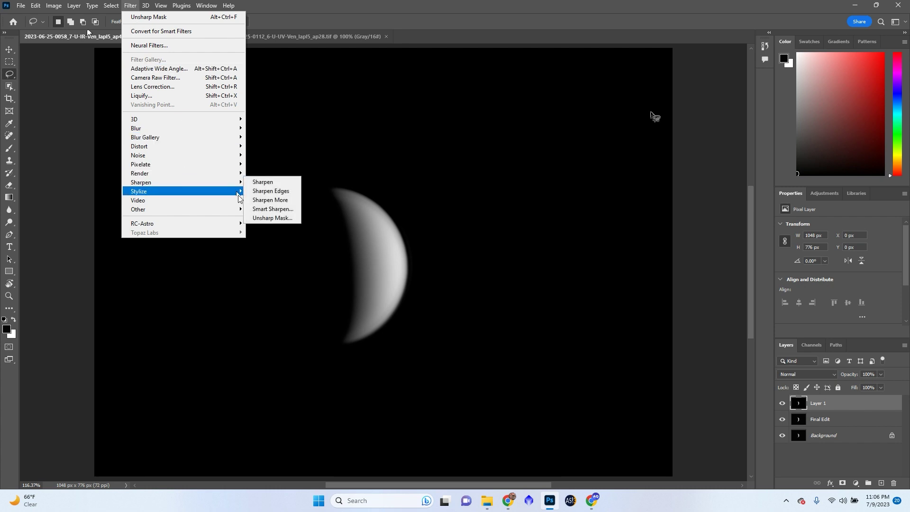
click(256, 208)
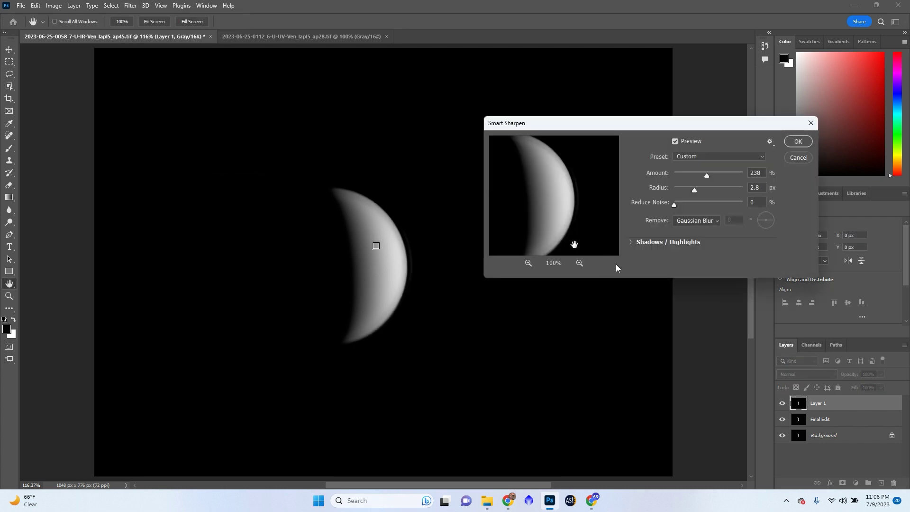
drag(694, 190, 681, 189)
drag(698, 172, 738, 197)
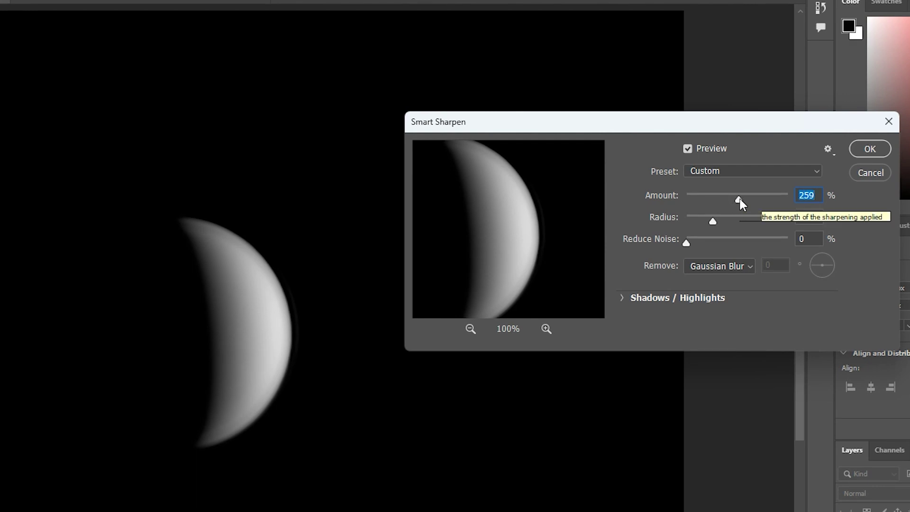
drag(738, 199, 729, 200)
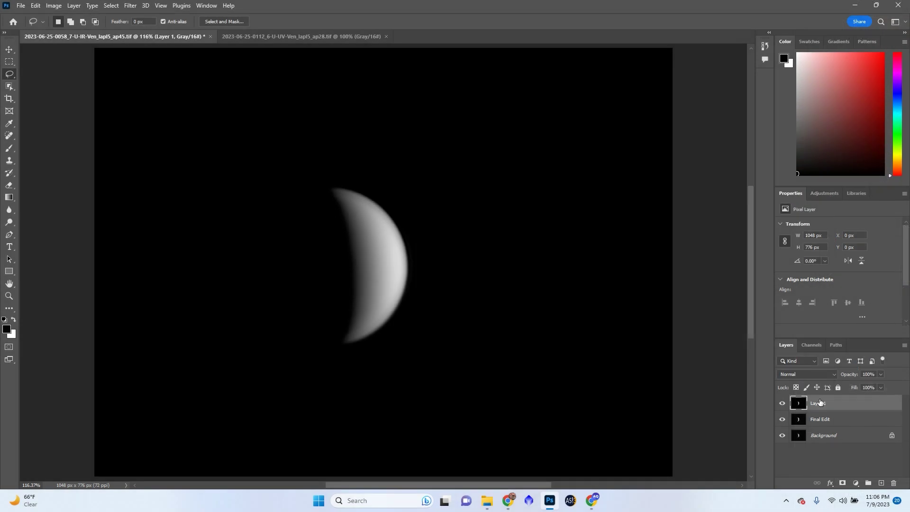
Duplicate Layer 1 as Layer 1 copy.
right_click(819, 402)
click(809, 410)
right_click(809, 408)
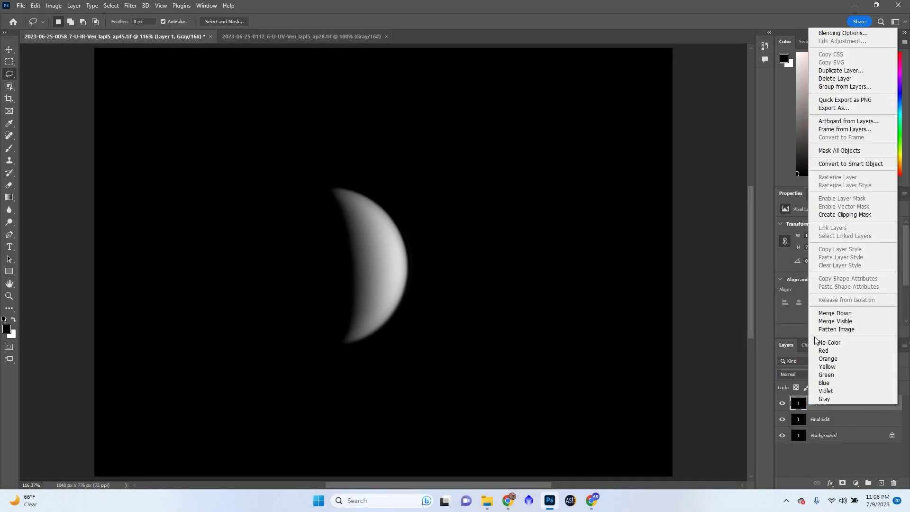
click(838, 70)
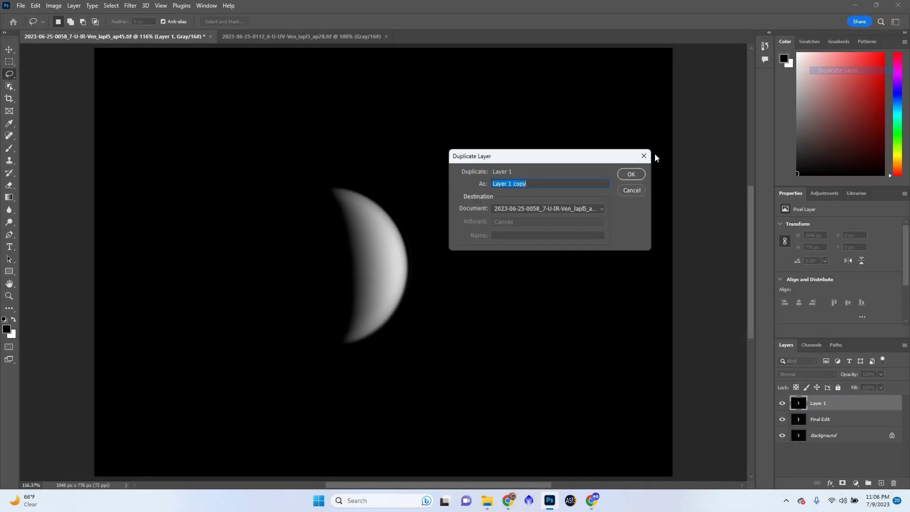
click(644, 176)
Smart-sharpen Layer 1 copy at Amount 252 and Radius 2.8.
click(130, 5)
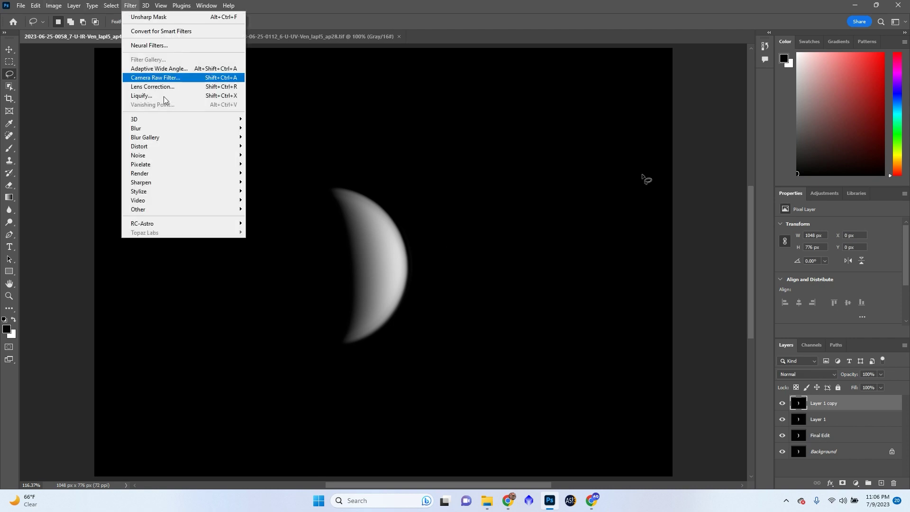
mouse_move(174, 182)
click(289, 209)
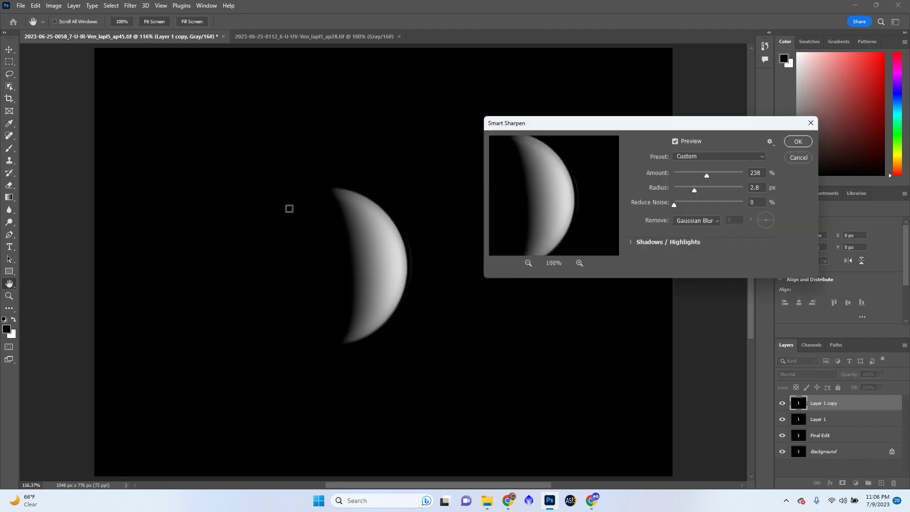
drag(709, 173, 706, 173)
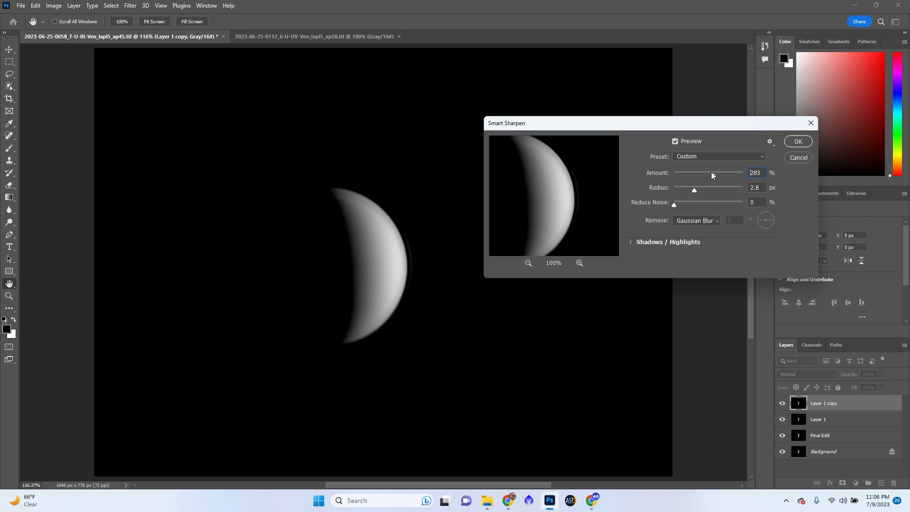
click(770, 142)
click(797, 141)
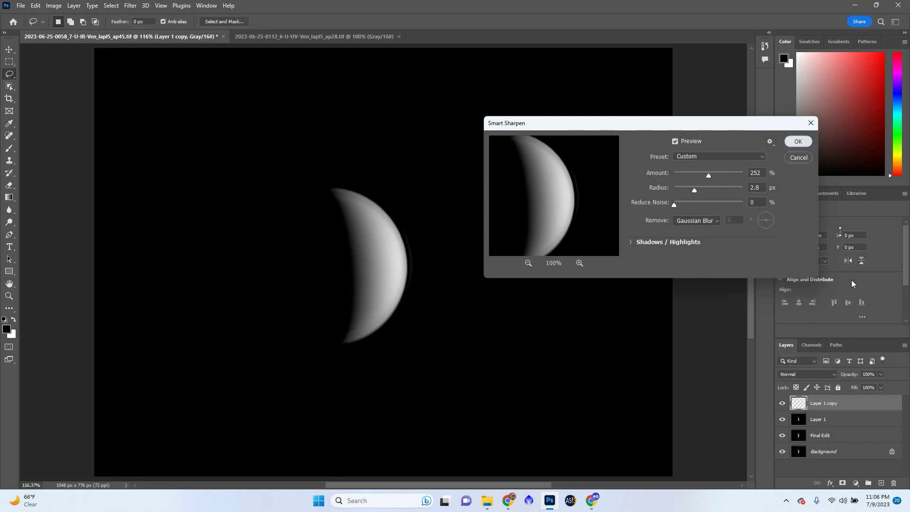
Set Layer 1 copy to Darken blending and stamp the visible layers into Layer 2.
click(817, 373)
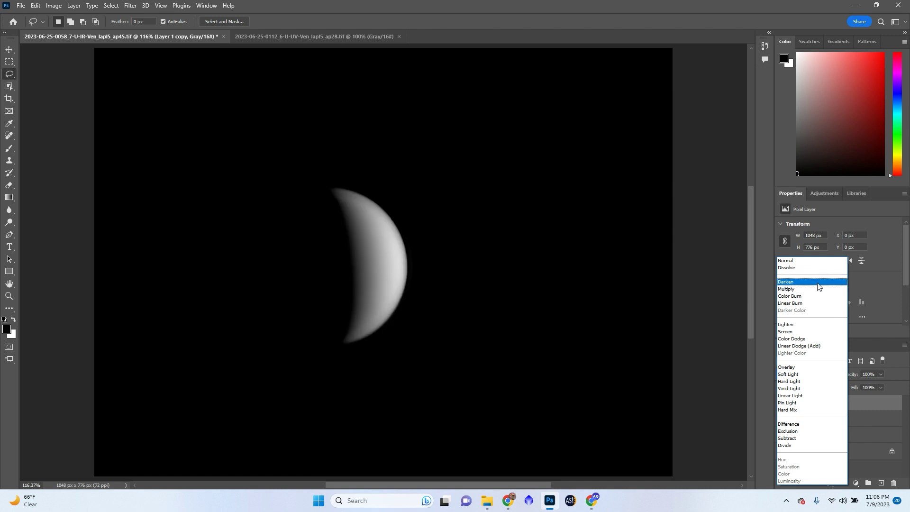
click(817, 282)
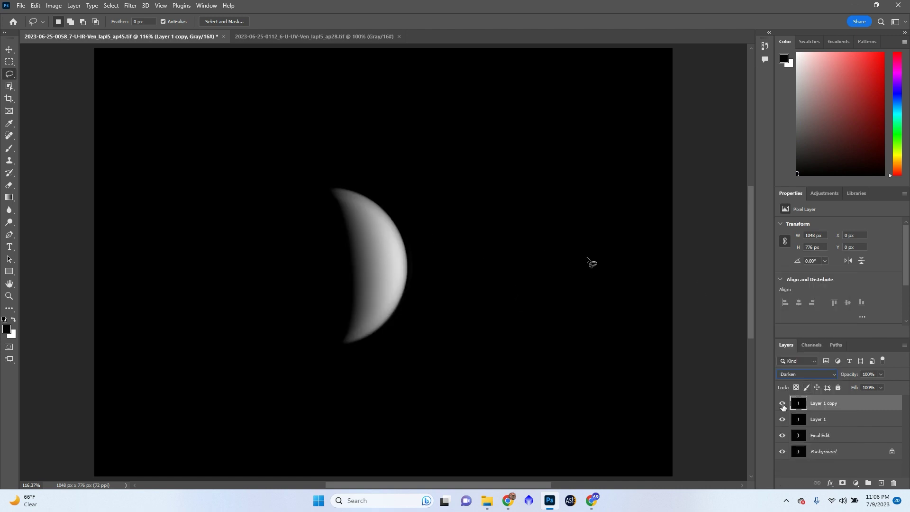
click(793, 374)
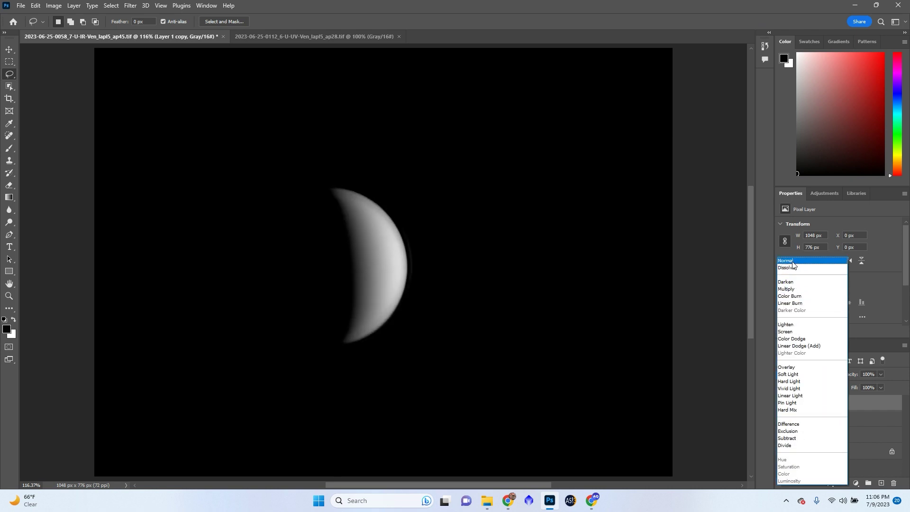
click(798, 281)
key(ctrl+shift+alt+e)
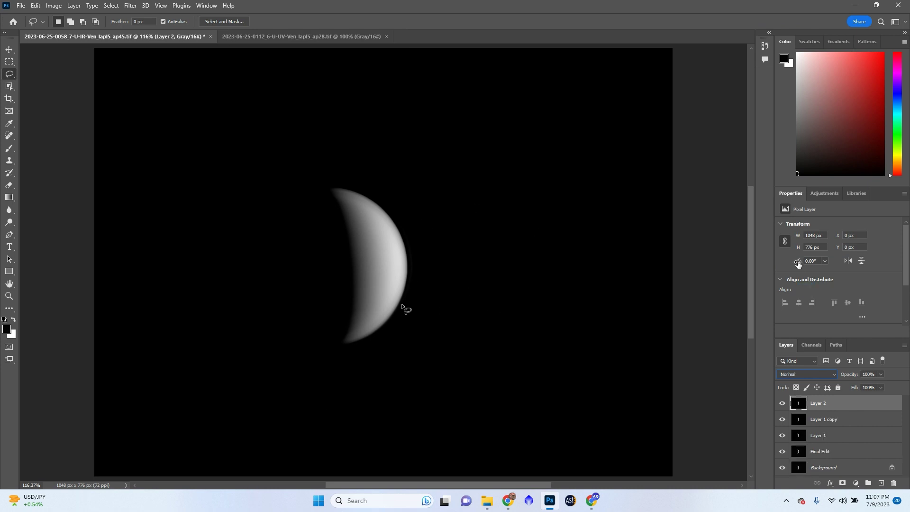
scroll(406, 309, up, 5)
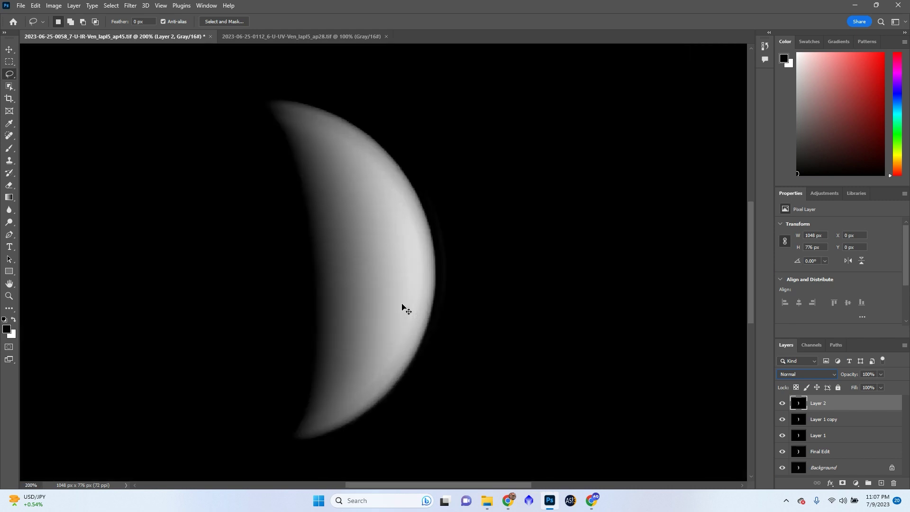
scroll(406, 308, down, 5)
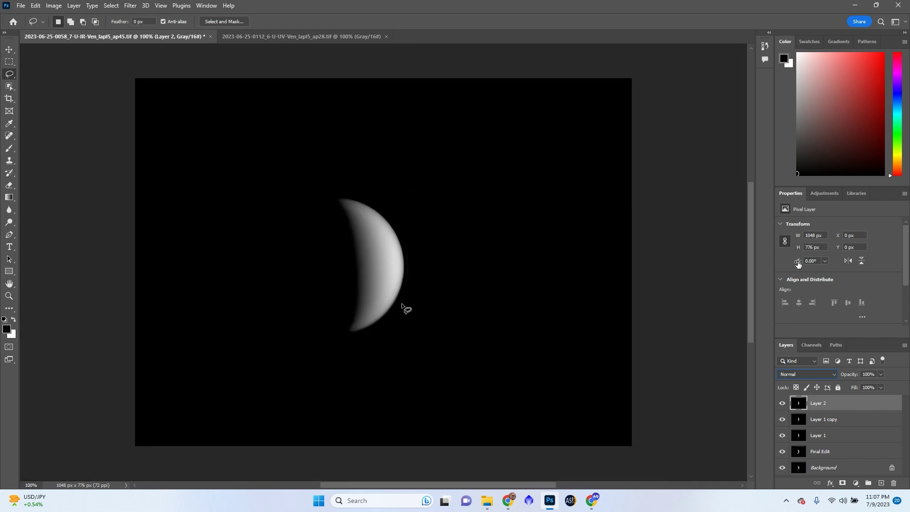
Sharpen the UV crescent with Unsharp Mask at 271% amount, 8.2 px radius, Threshold 0.
click(267, 41)
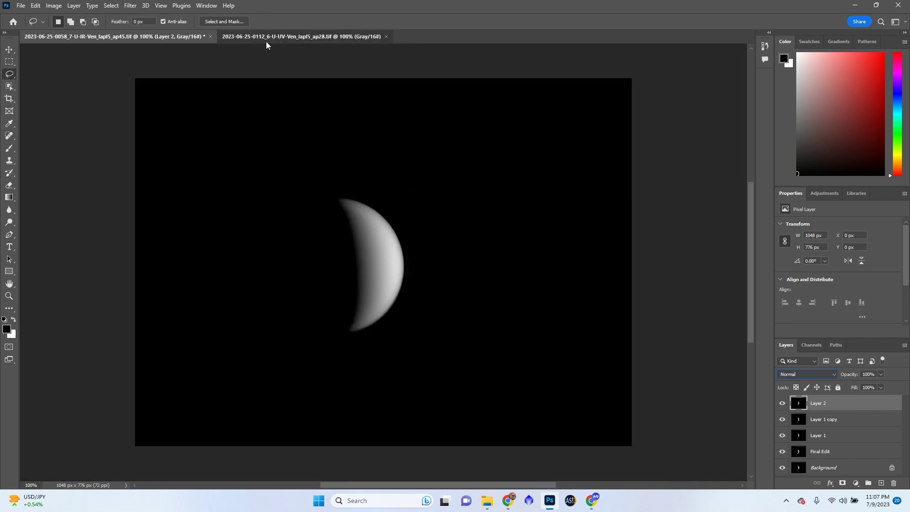
click(130, 6)
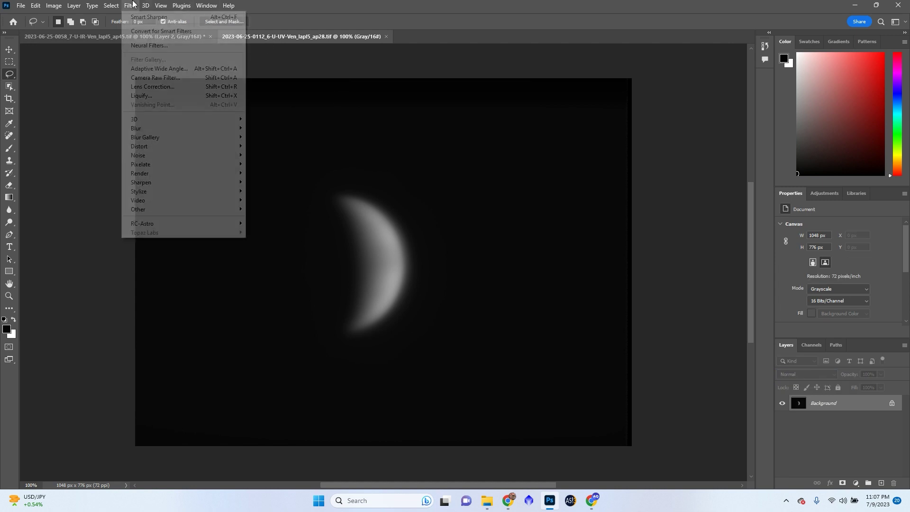
mouse_move(153, 185)
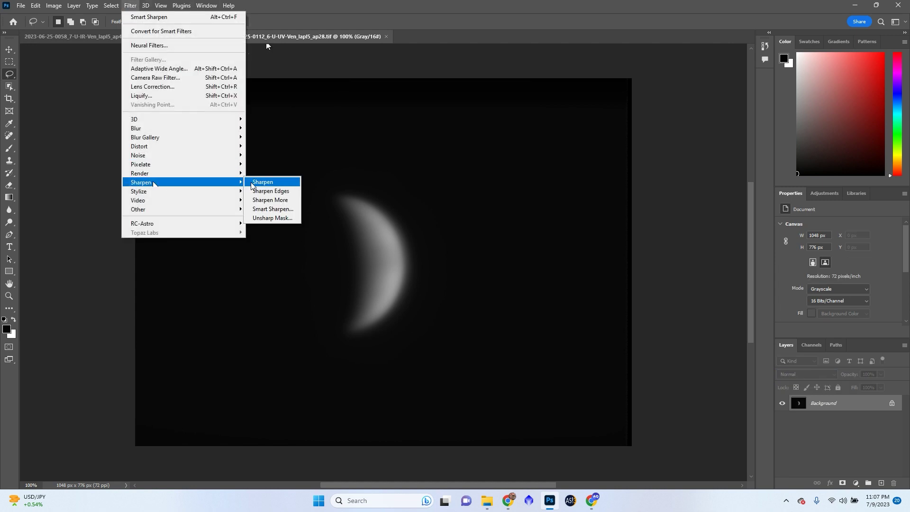
click(282, 219)
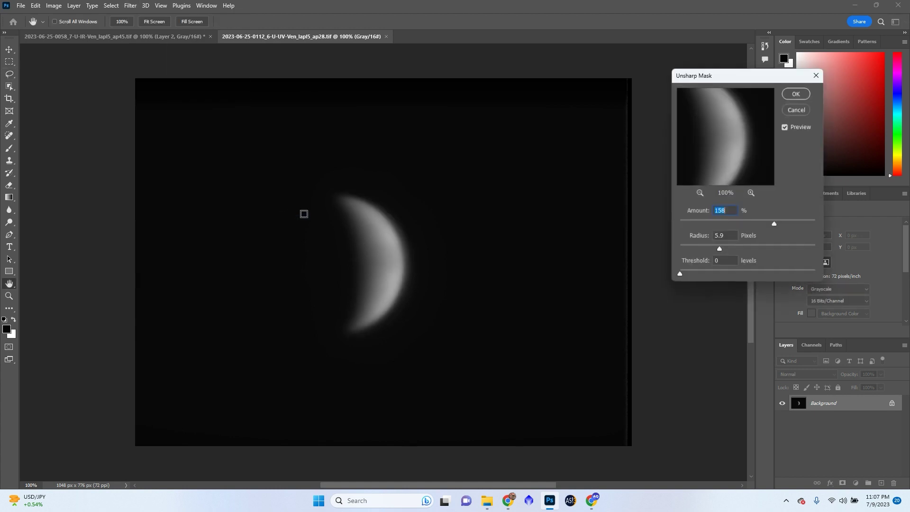
drag(777, 224, 774, 223)
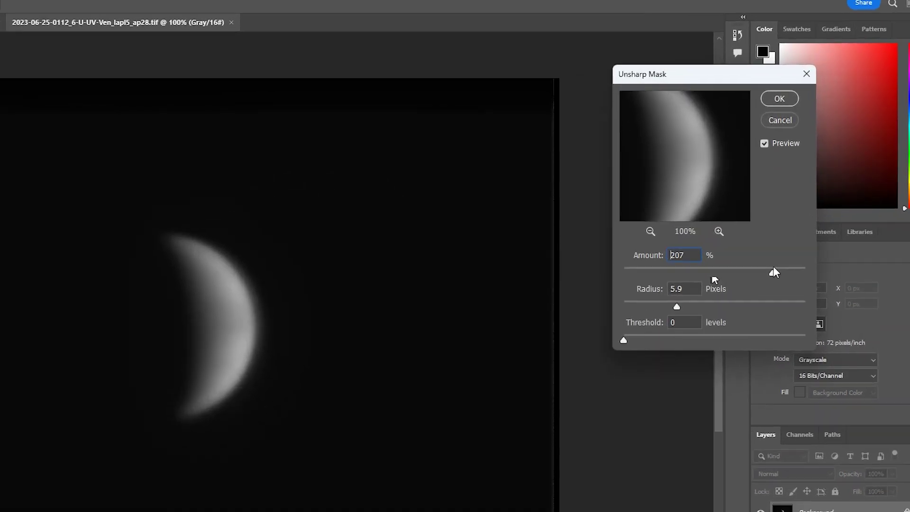
drag(773, 271, 786, 272)
drag(677, 307, 701, 307)
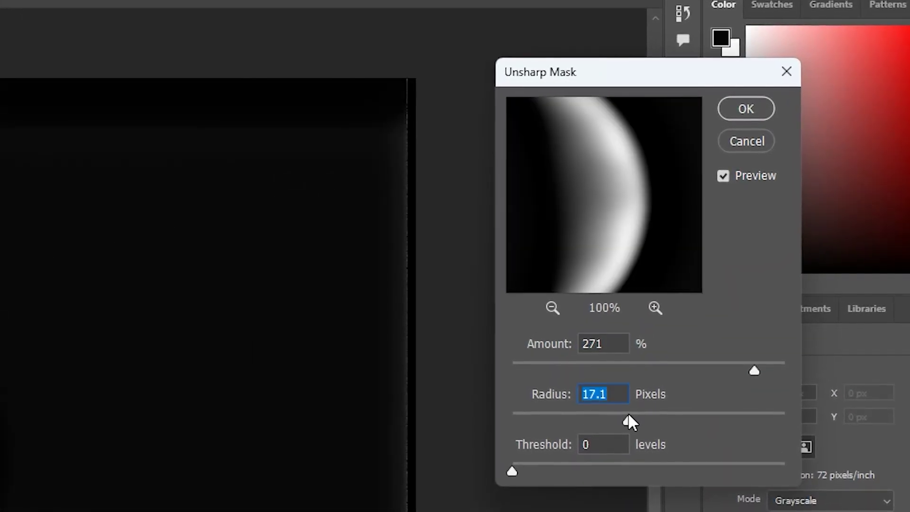
drag(627, 416, 607, 417)
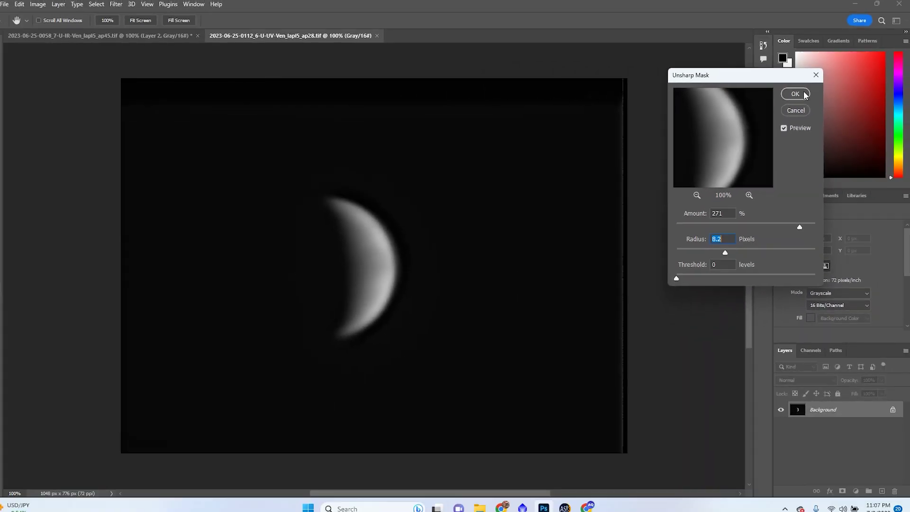
click(803, 94)
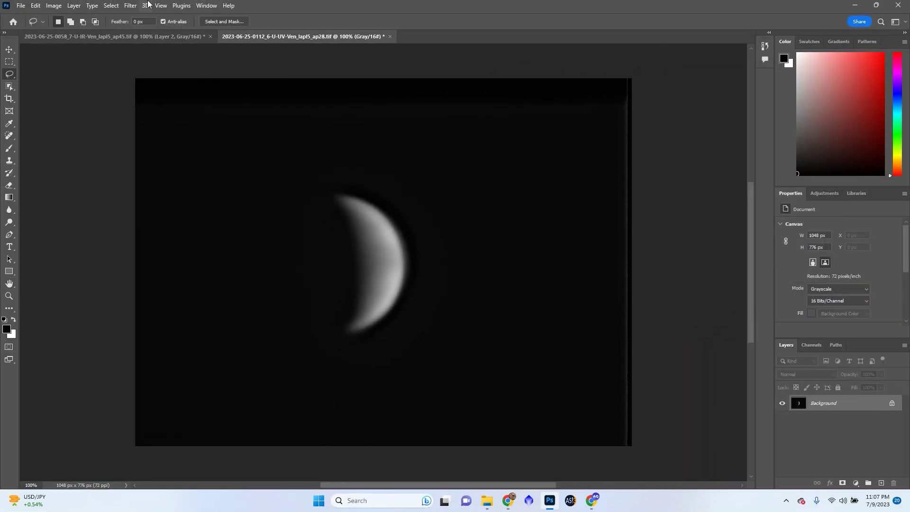
Apply Unsharp Mask to the UV image a second time.
click(130, 5)
mouse_move(161, 189)
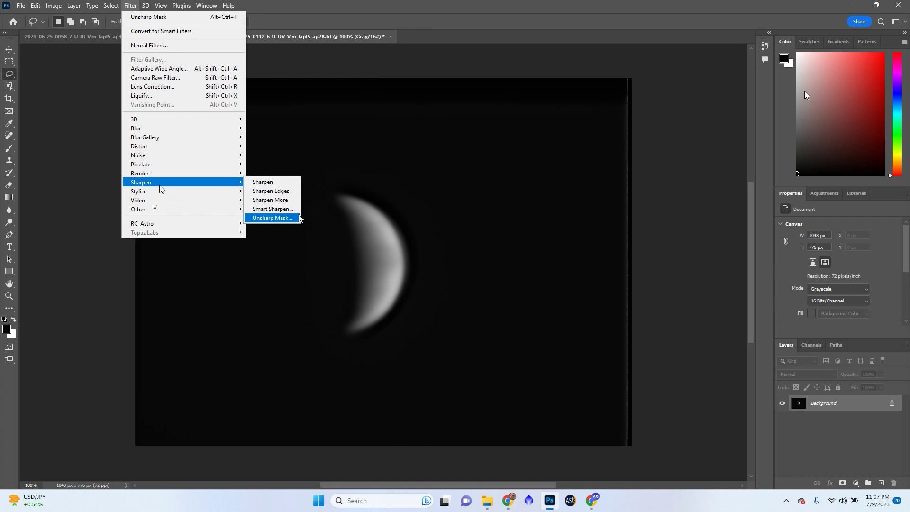
click(289, 219)
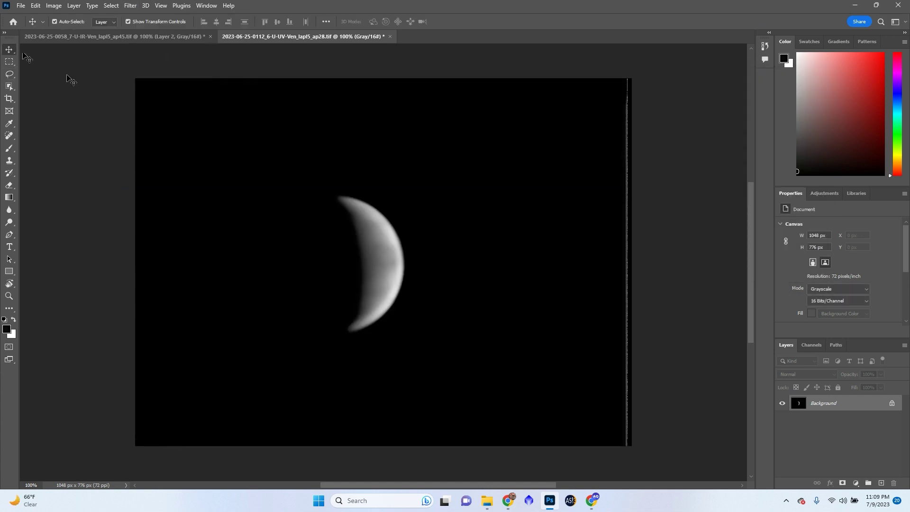
Apply Smart Sharpen to the UV image: Amount 331%, Radius 2.3 px, Reduce Noise 32%.
click(130, 6)
mouse_move(171, 183)
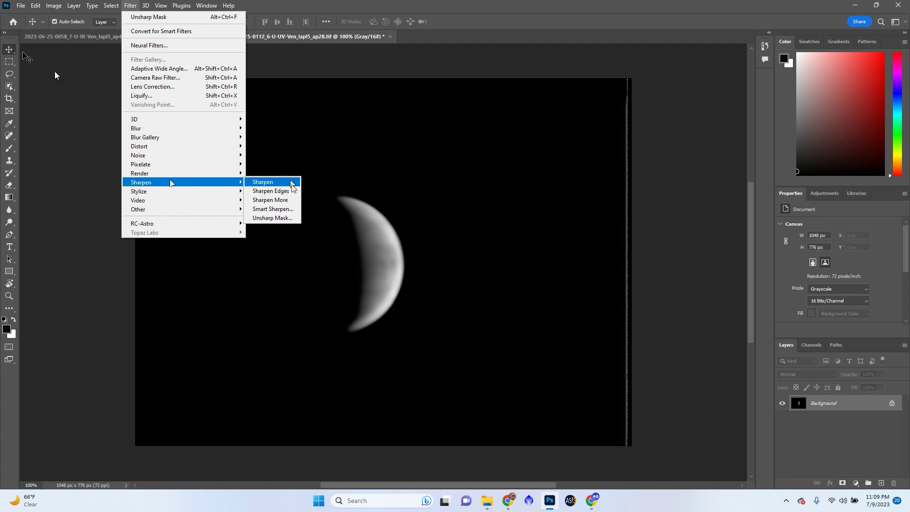
click(272, 208)
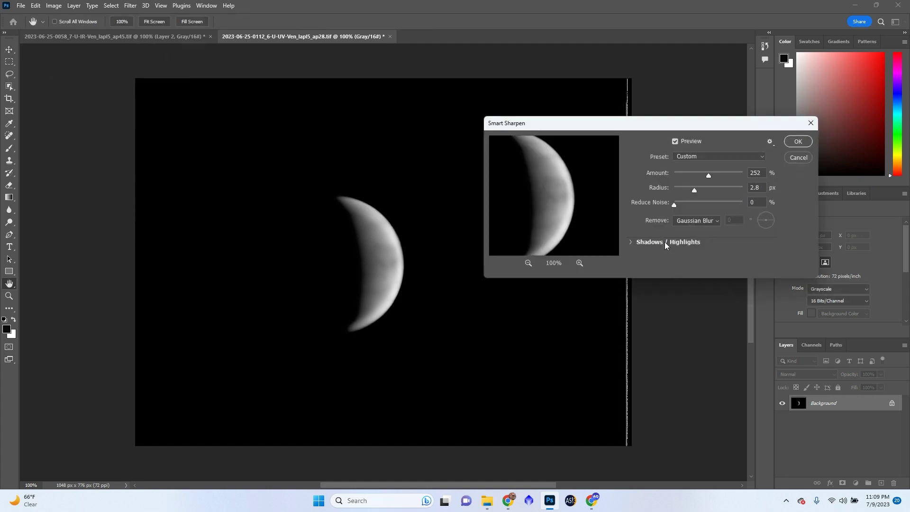
mouse_move(686, 173)
mouse_down()
mouse_move(671, 174)
mouse_move(692, 174)
mouse_move(684, 190)
mouse_up()
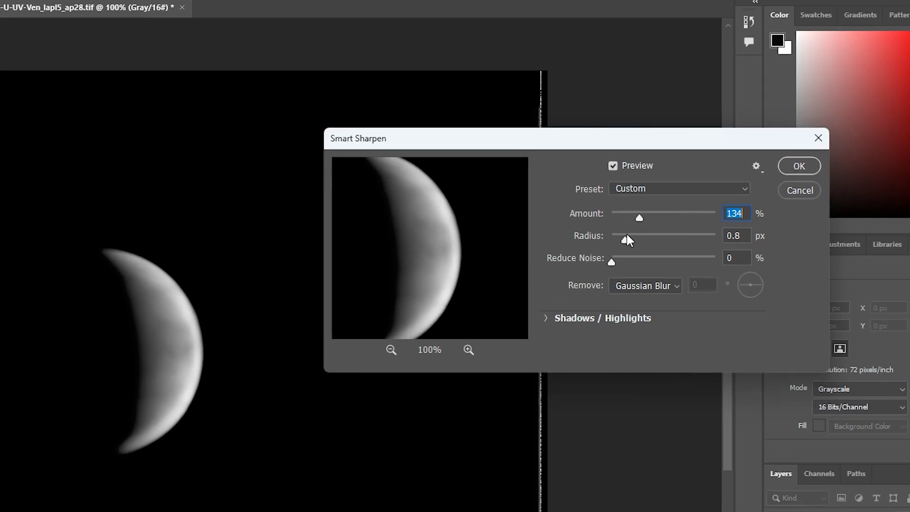
drag(660, 217, 638, 235)
drag(580, 286, 573, 286)
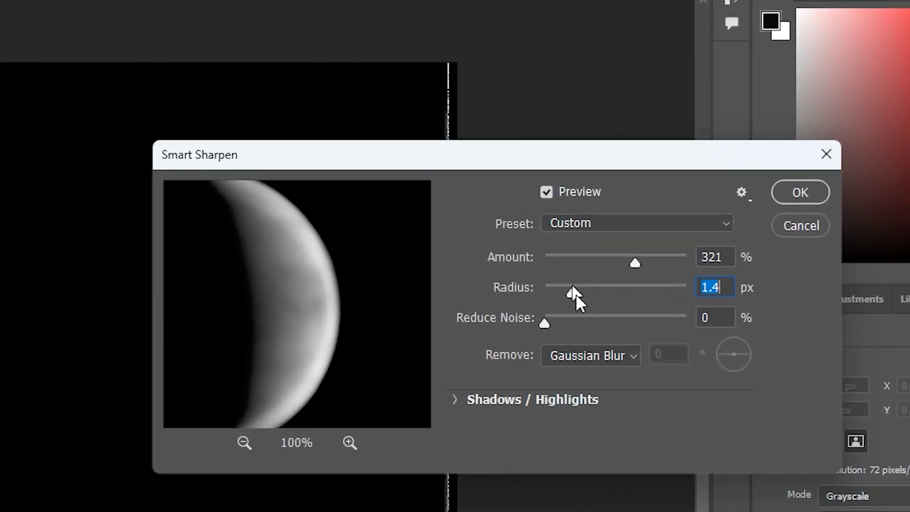
drag(621, 262, 633, 268)
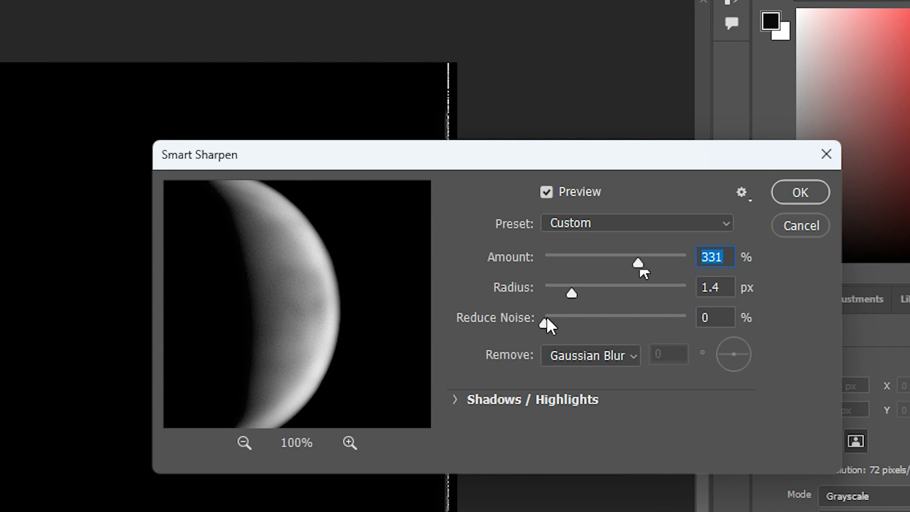
click(584, 289)
drag(584, 288, 582, 285)
click(579, 321)
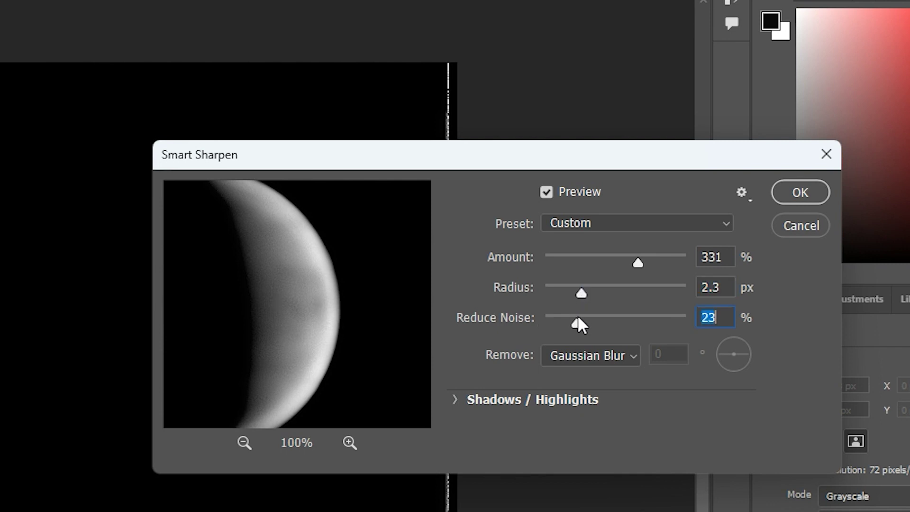
drag(579, 321, 618, 326)
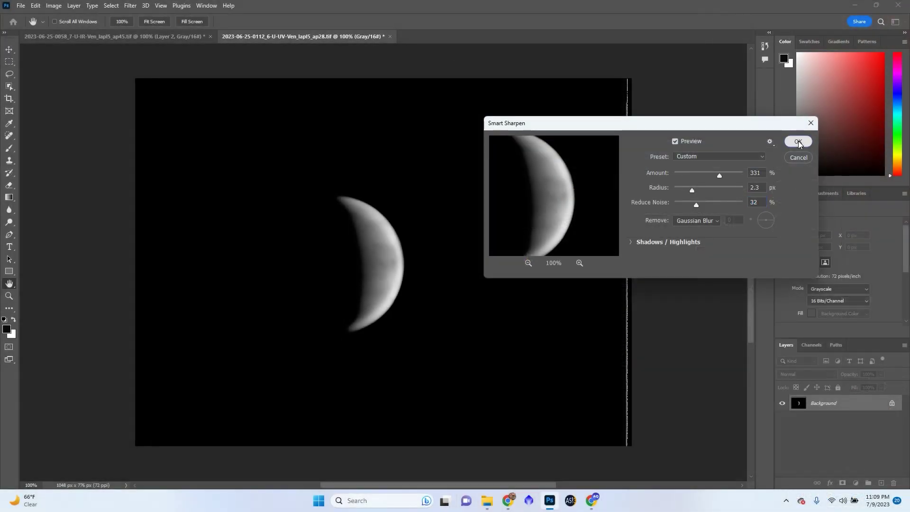
click(797, 141)
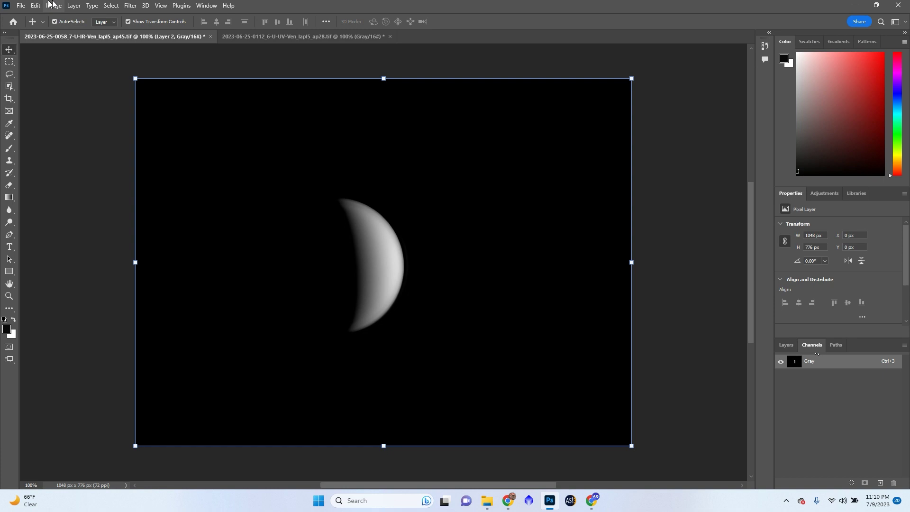
Convert the IR image to RGB Color without flattening, then check the Blue channel.
click(53, 5)
mouse_move(59, 18)
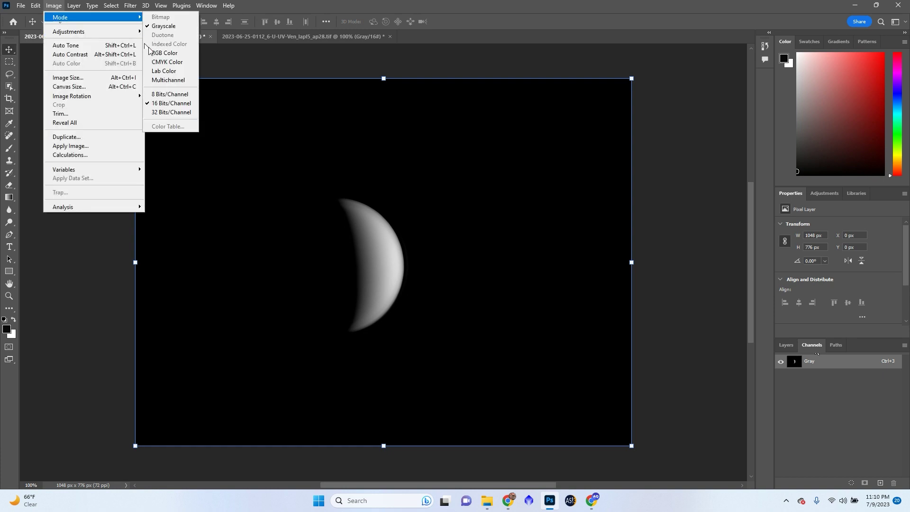
click(161, 52)
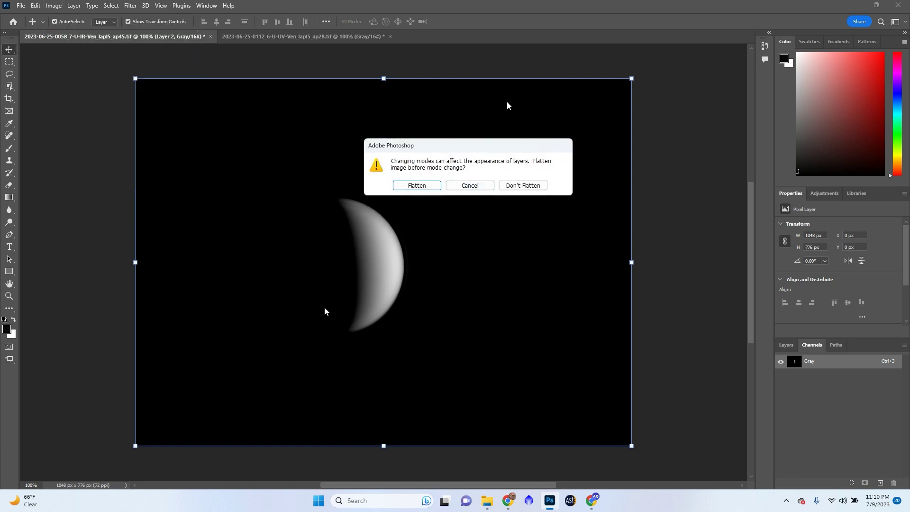
click(526, 185)
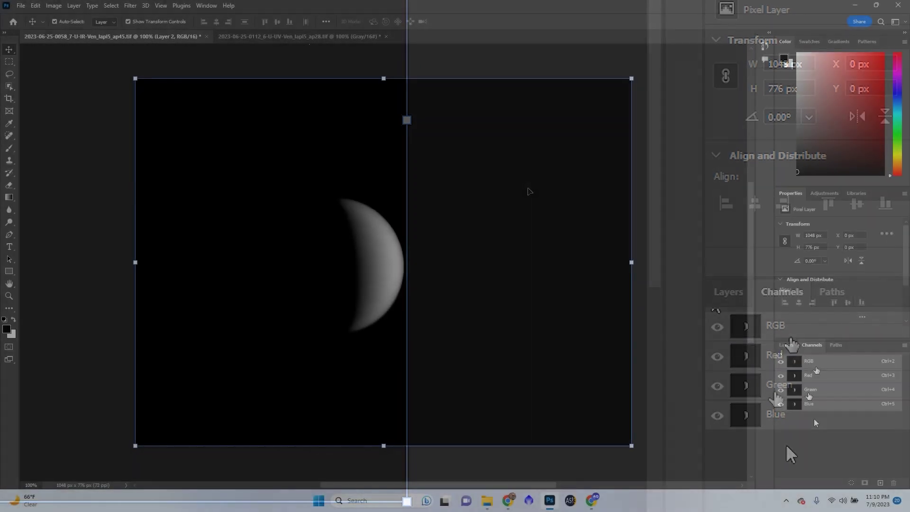
click(809, 403)
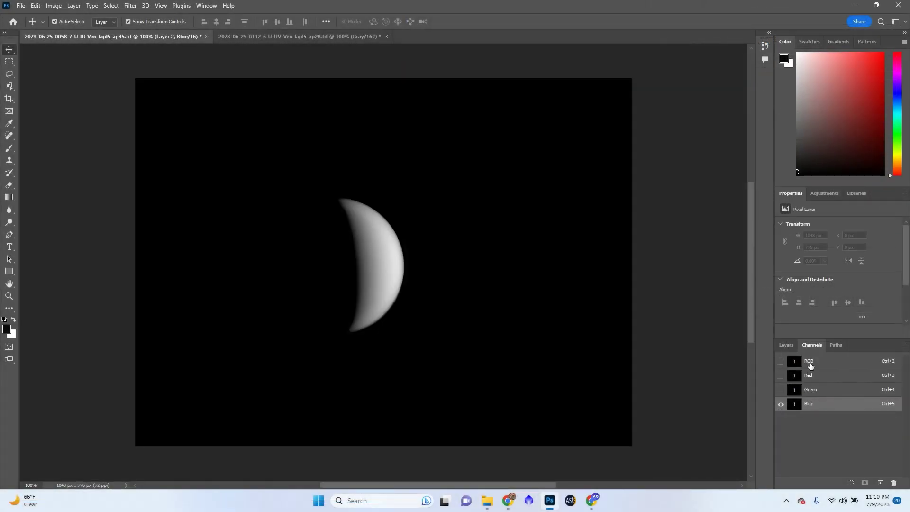
click(810, 363)
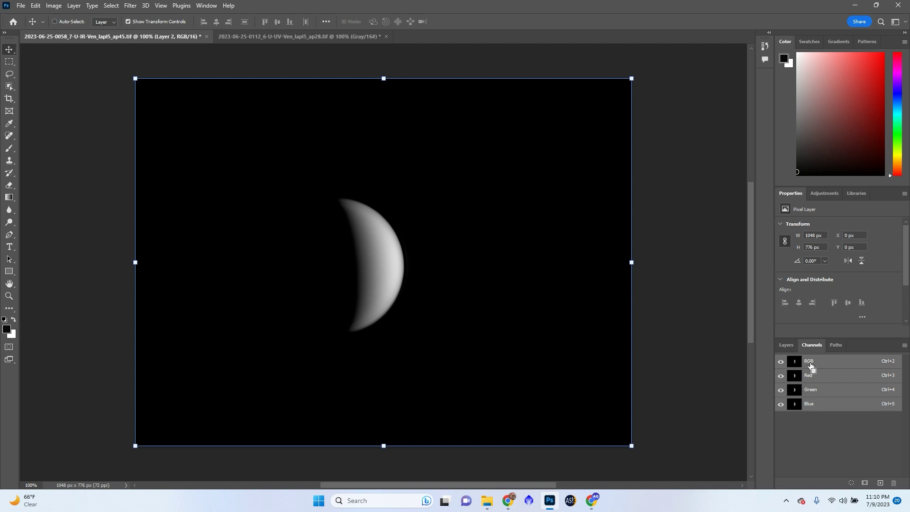
Create a new 1048×776 16-bit RGB document and paste the IR crescent into it.
click(20, 6)
click(29, 14)
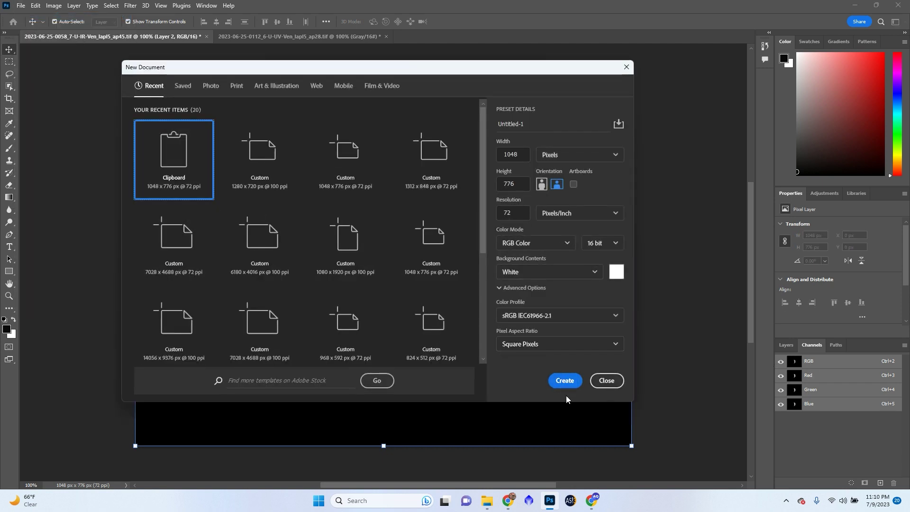
click(565, 381)
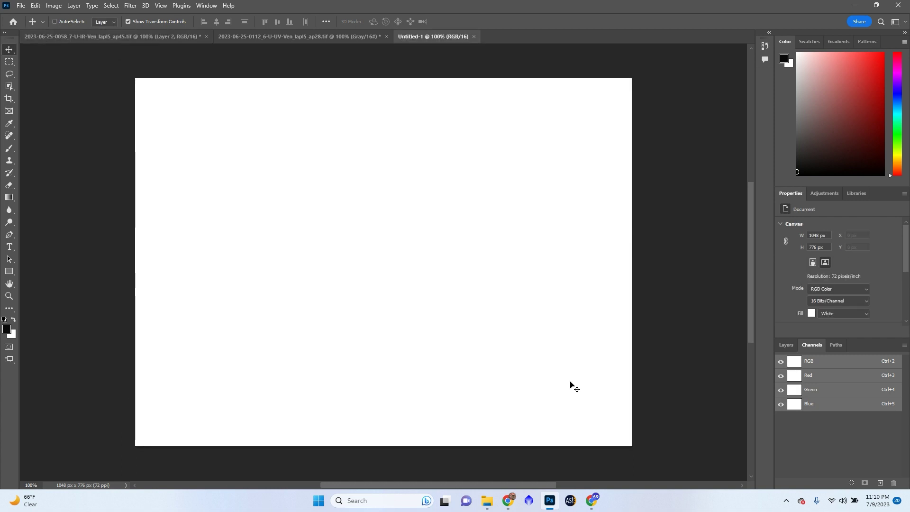
key(ctrl+v)
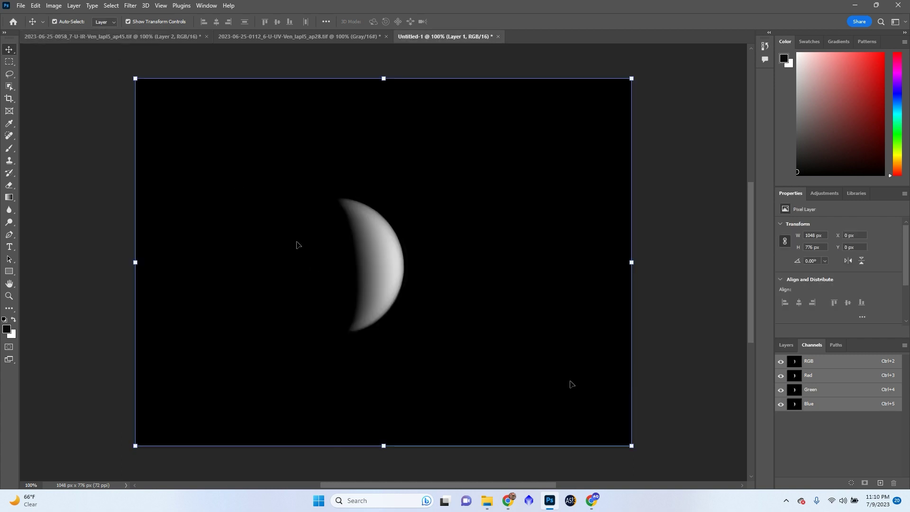
Copy the sharpened UV crescent and paste it into Untitled-1 as Layer 2 above Layer 1.
click(341, 36)
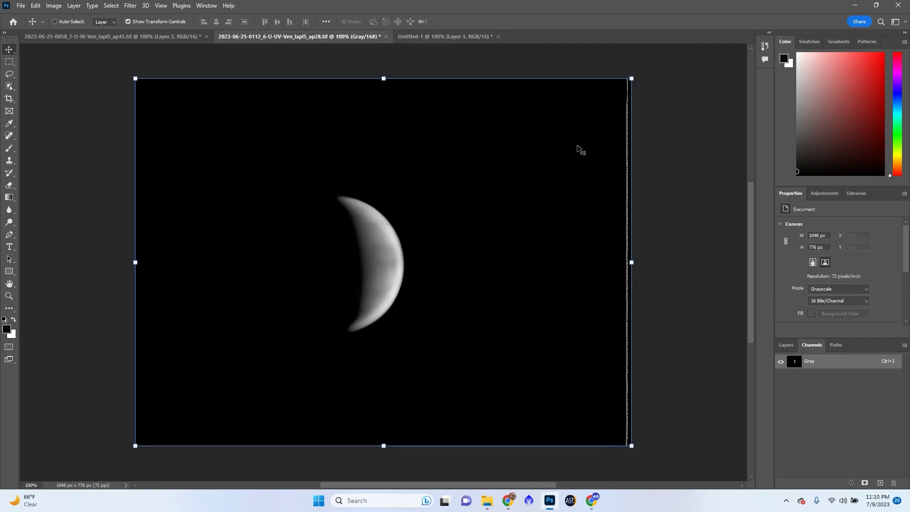
click(458, 41)
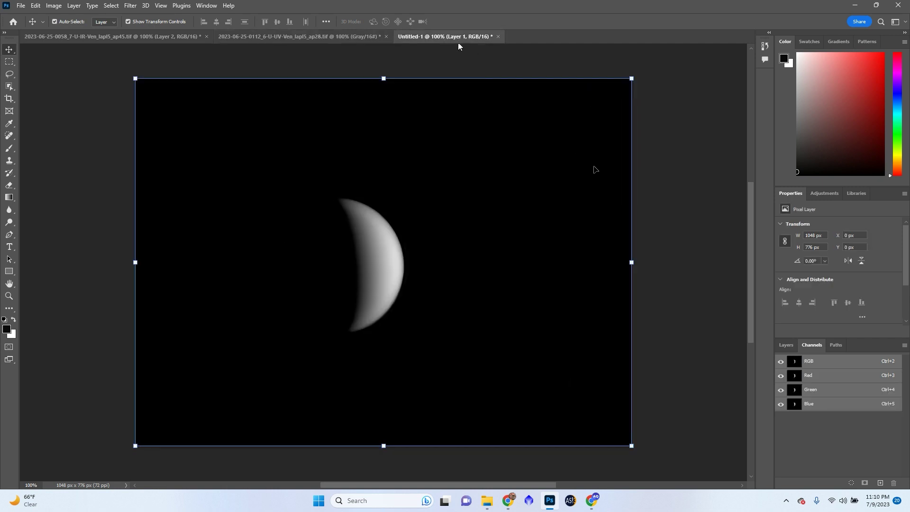
click(795, 347)
key(ctrl+v)
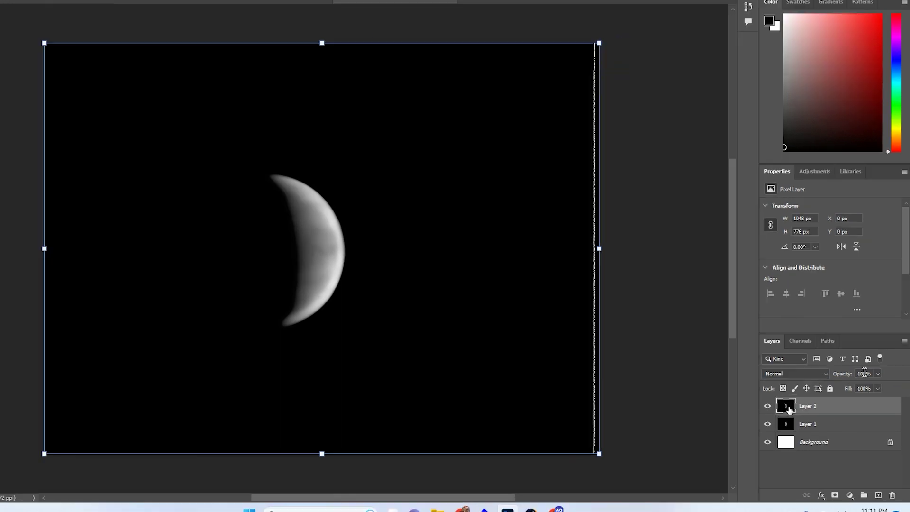
Set Layer 2 to 50% opacity, stamp a merged Layer 3 above it, and return to the IR document.
click(868, 373)
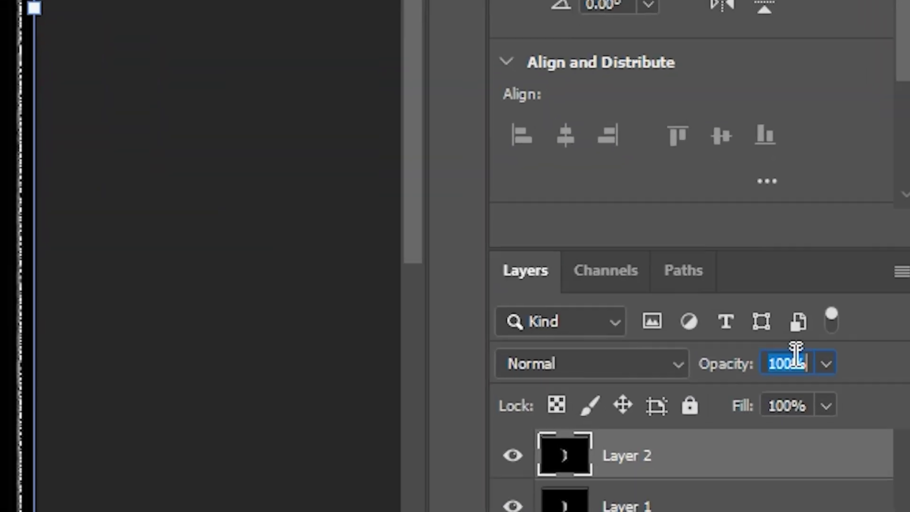
text(50)
key(Return)
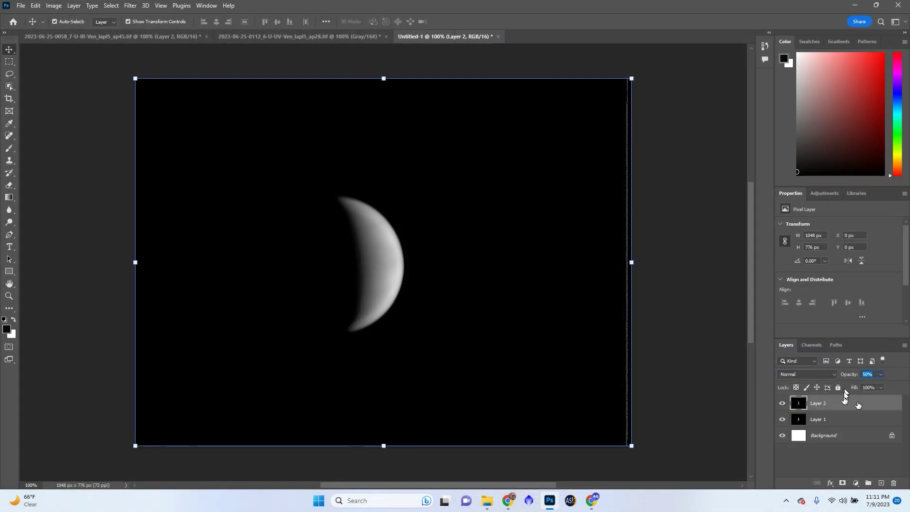
key(ctrl)
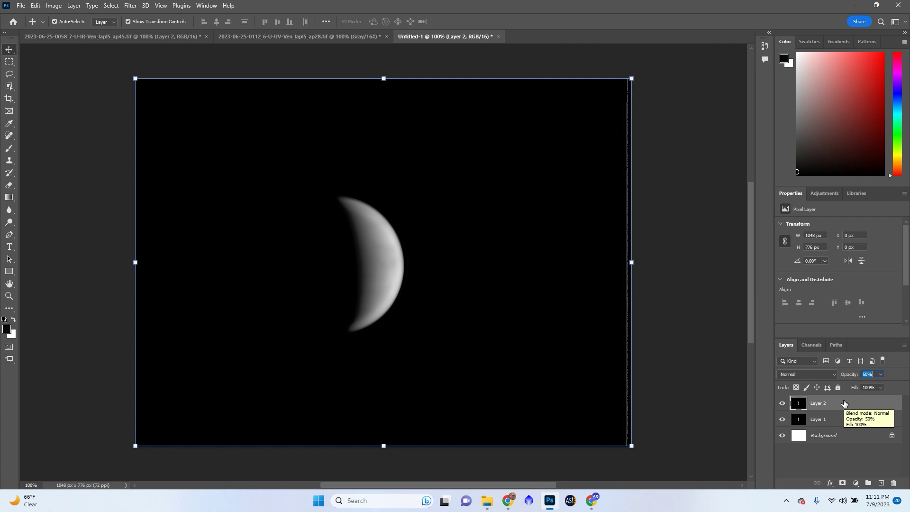
click(815, 403)
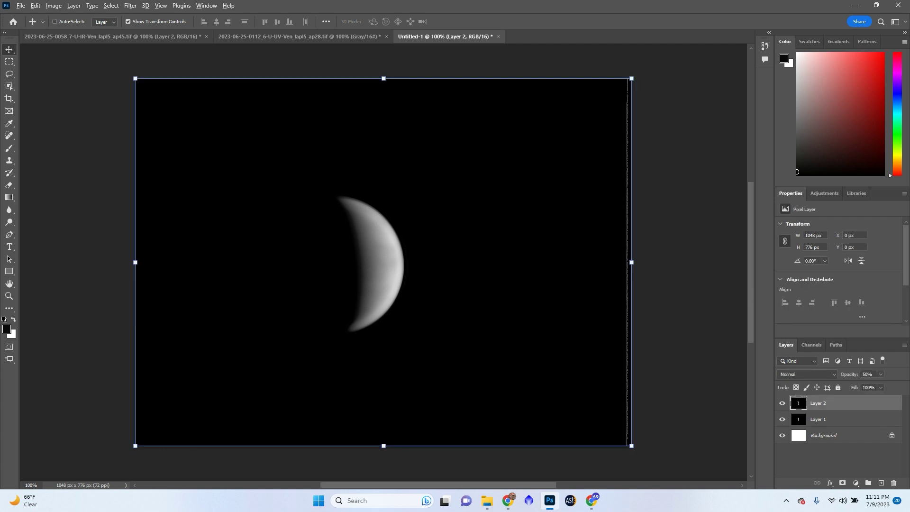
key(ctrl+shift+alt+e)
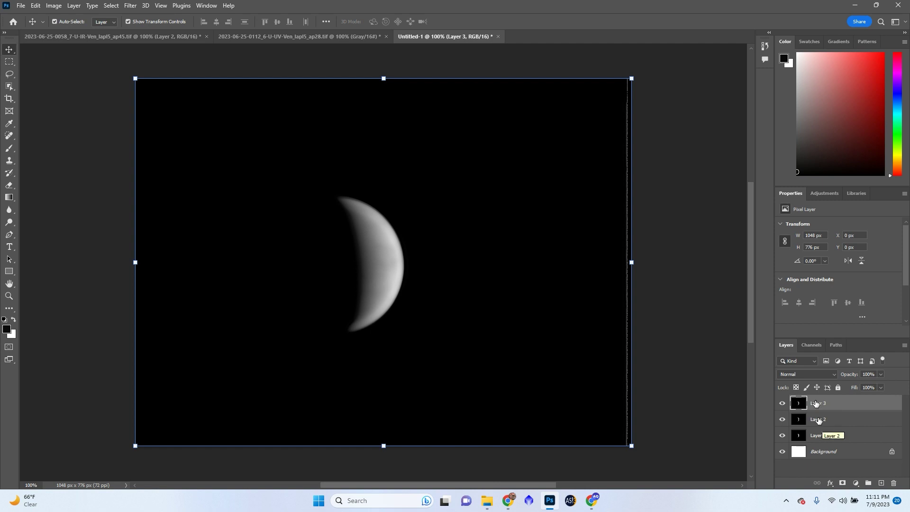
key(ctrl+Tab)
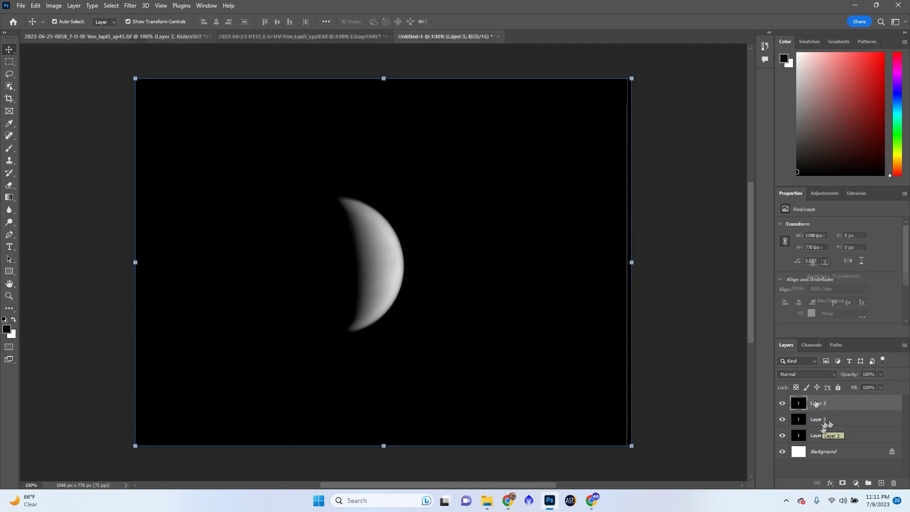
Check the IR document's Green and Blue channels, then return to the full RGB composite view.
click(810, 345)
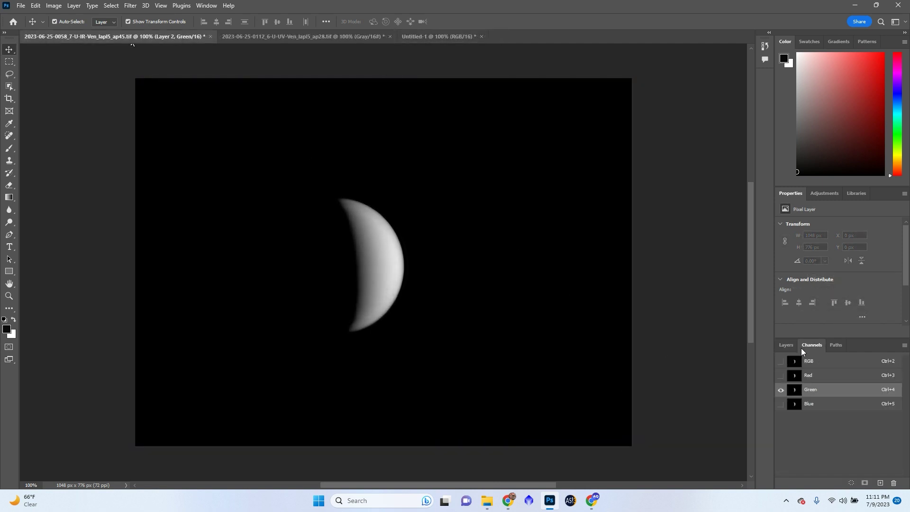
ctrl+click(817, 394)
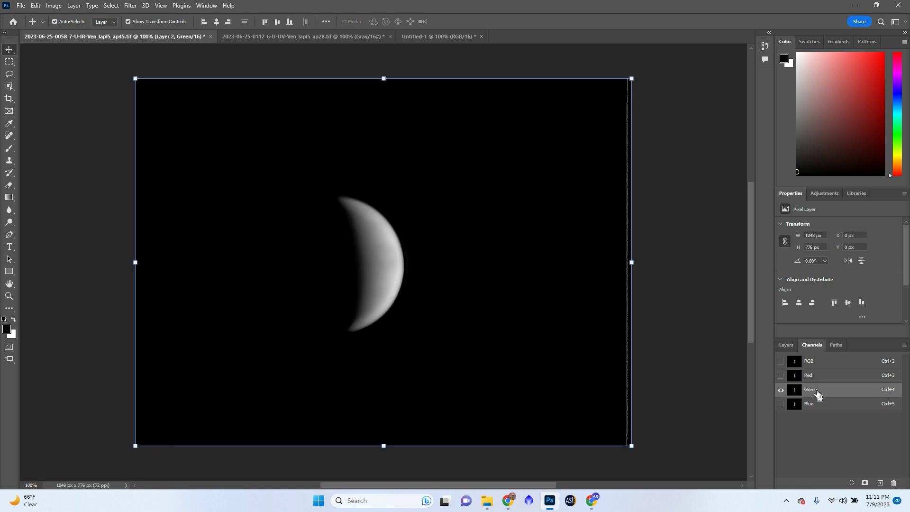
click(261, 34)
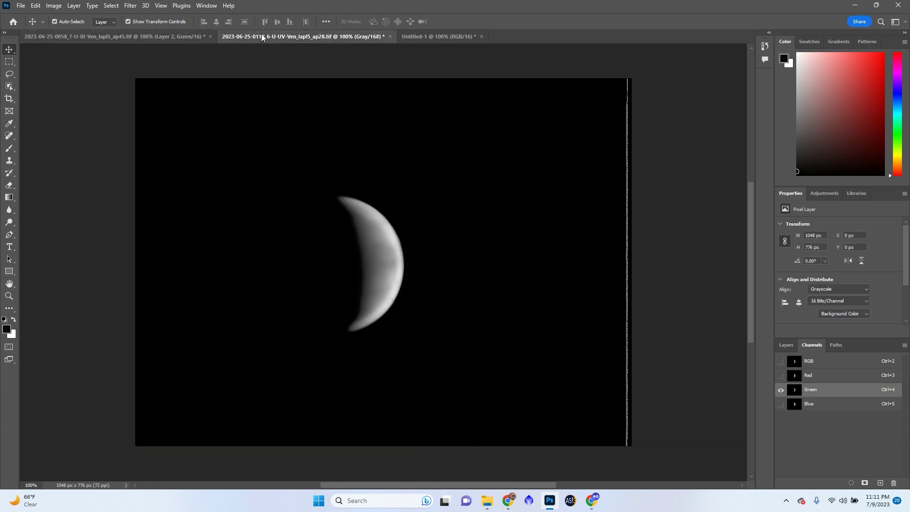
key(ctrl+shift+Tab)
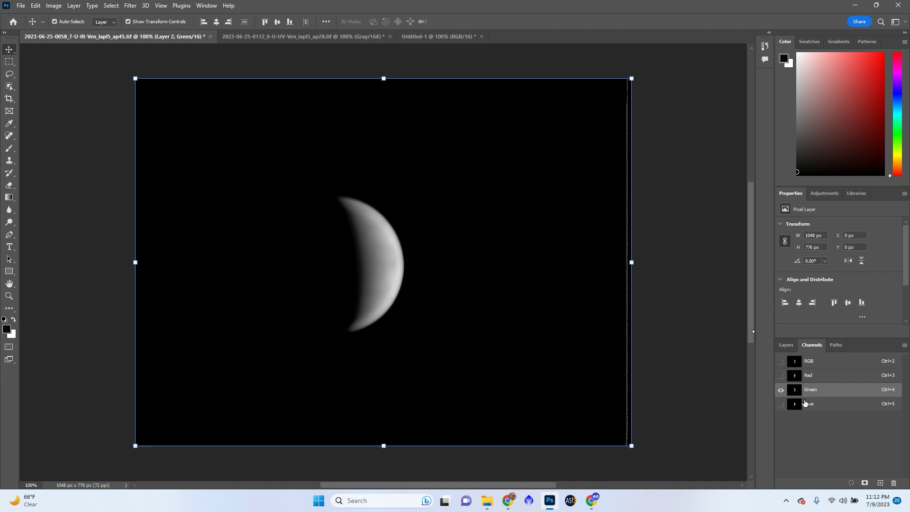
click(805, 403)
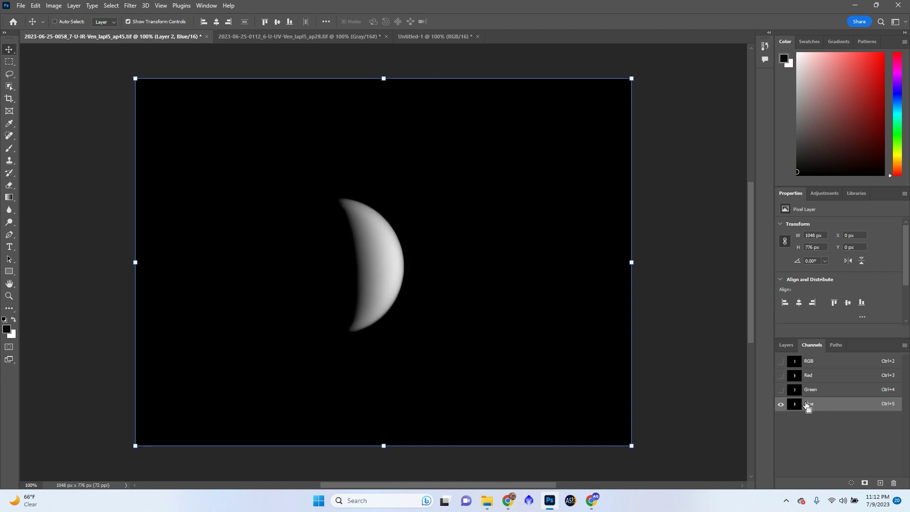
drag(807, 406, 802, 403)
click(808, 366)
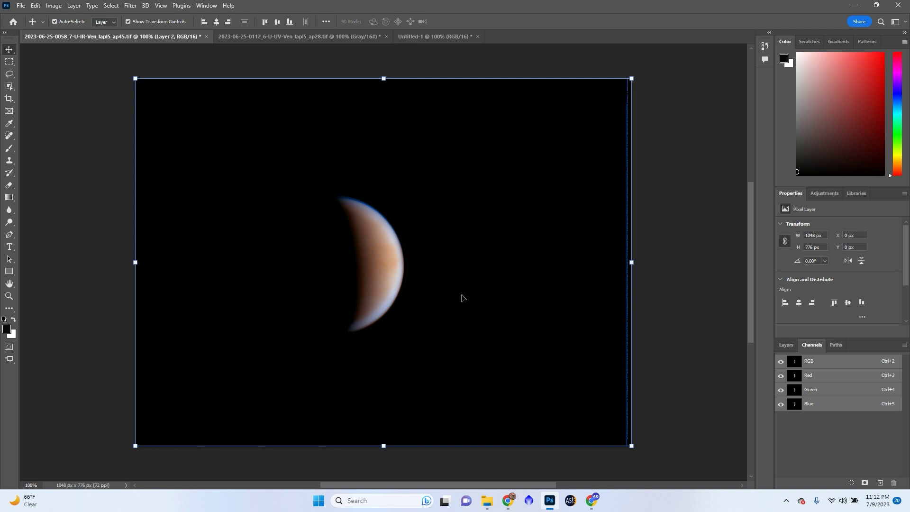
Stamp all visible layers into a new Layer 3 and sharpen it with Unsharp Mask.
click(795, 347)
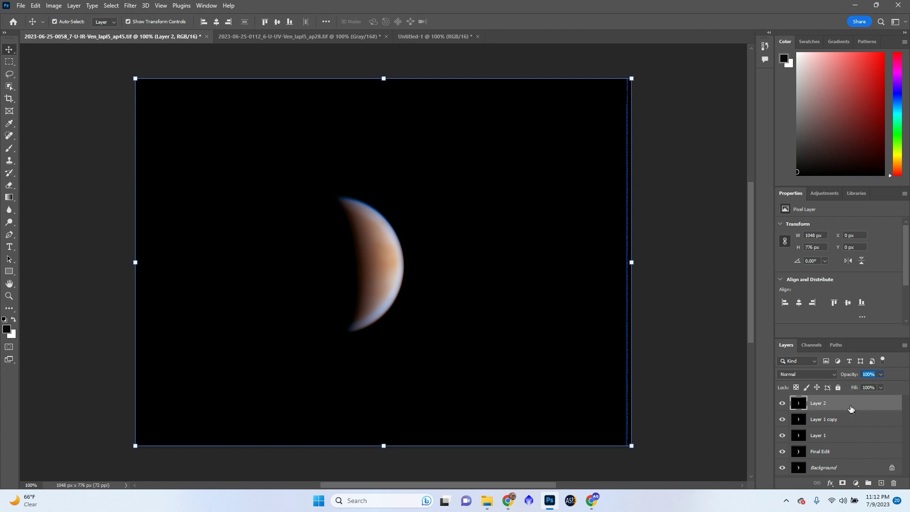
key(ctrl+alt+shift+e)
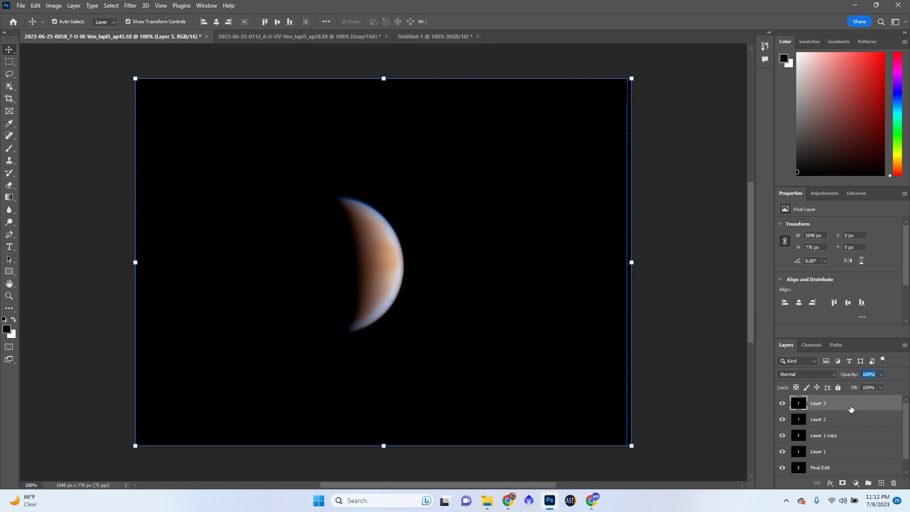
click(131, 6)
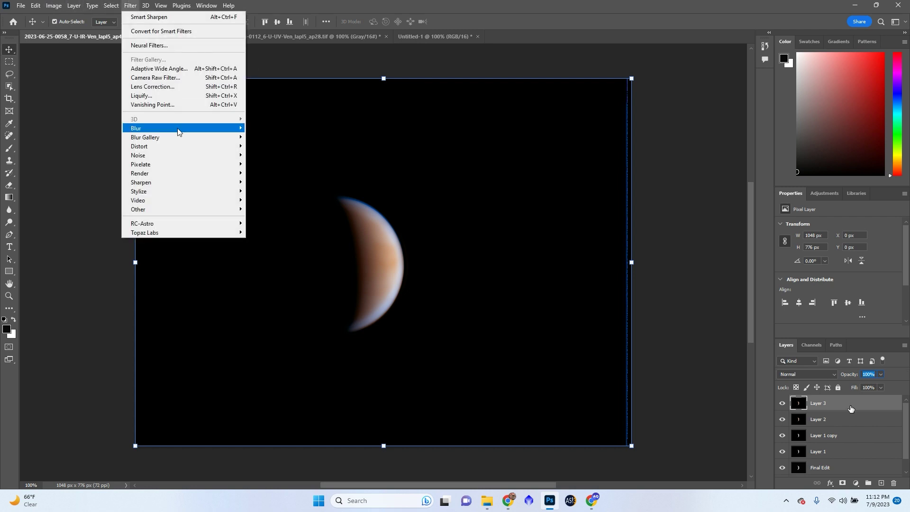
mouse_move(176, 185)
click(272, 218)
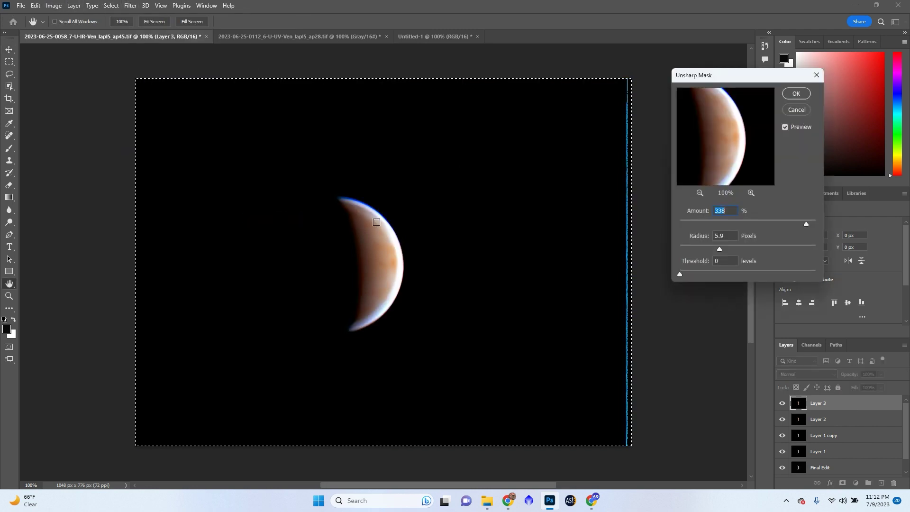
key(Return)
key(v)
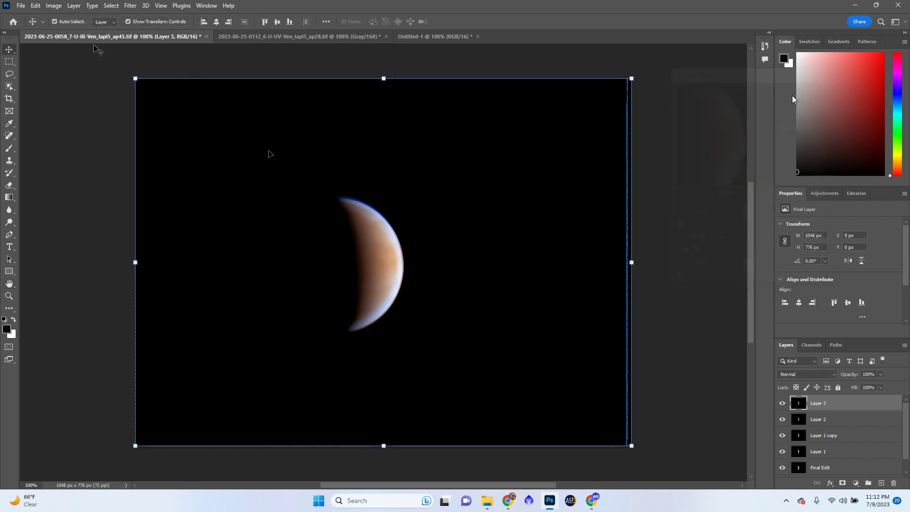
In the Camera Raw Filter, set Texture to +59 and Saturation to +7 on the merged layer.
click(110, 3)
mouse_move(130, 5)
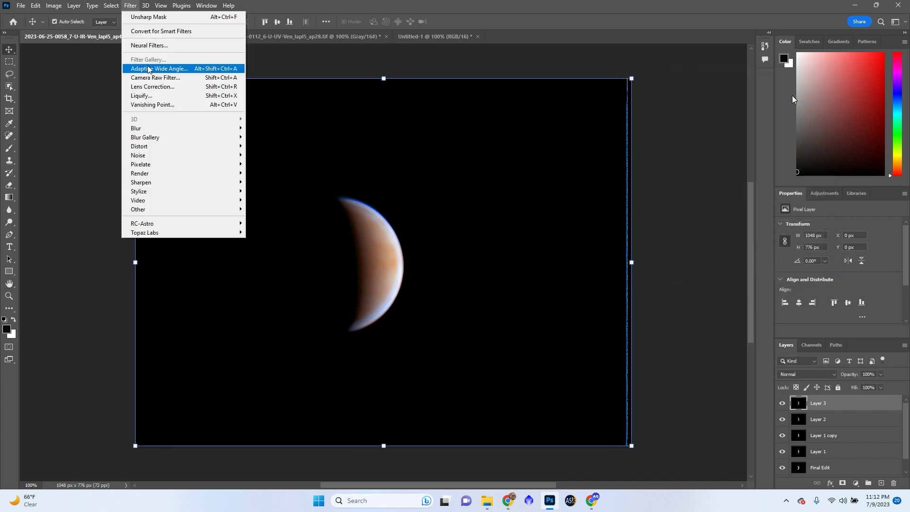
click(149, 77)
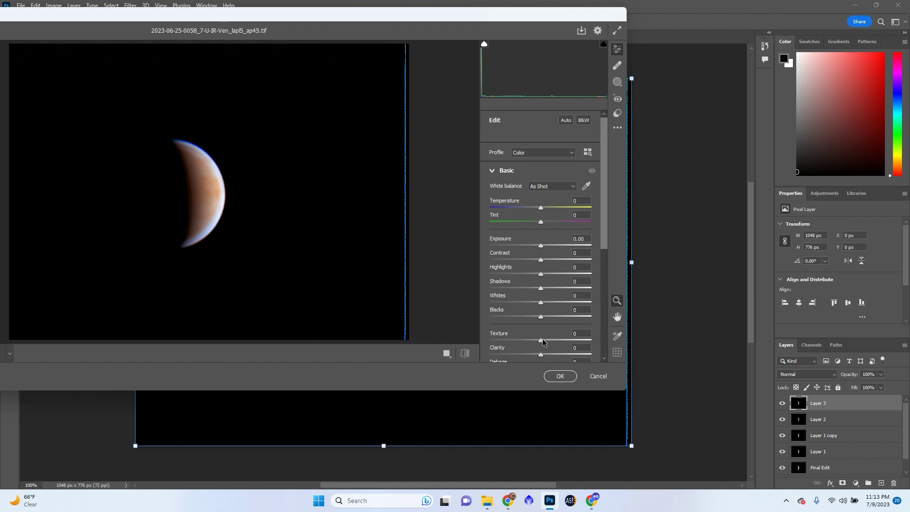
drag(551, 339, 666, 337)
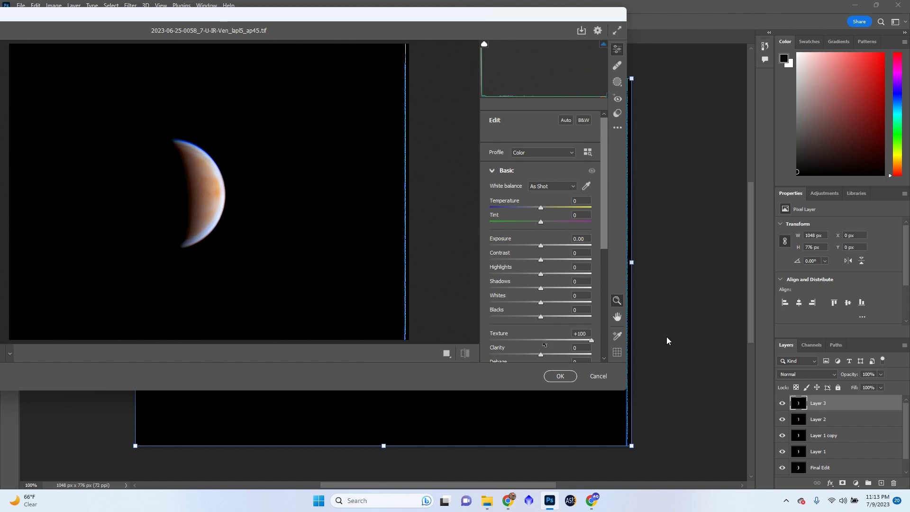
click(194, 204)
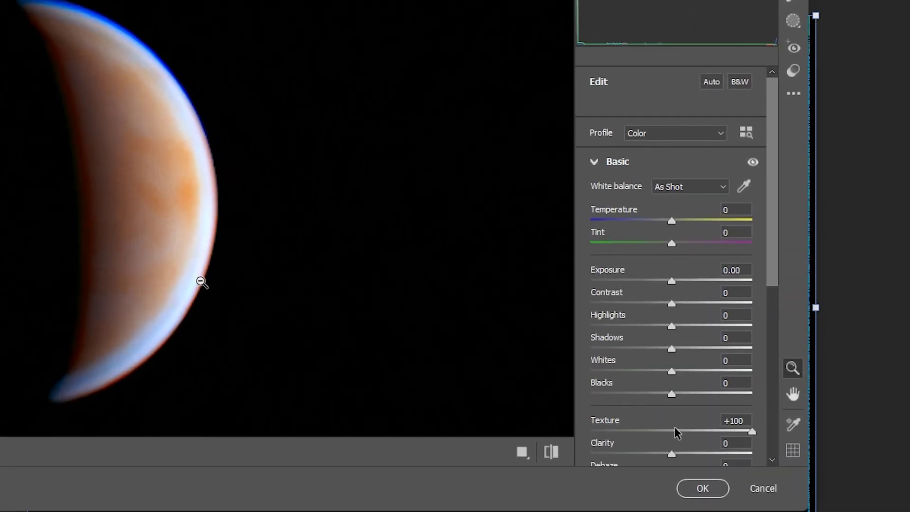
click(677, 431)
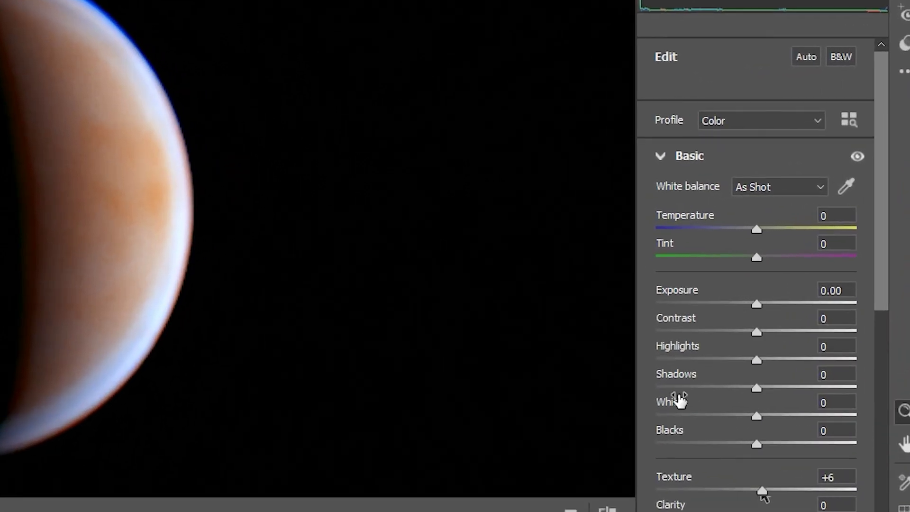
drag(762, 490, 858, 491)
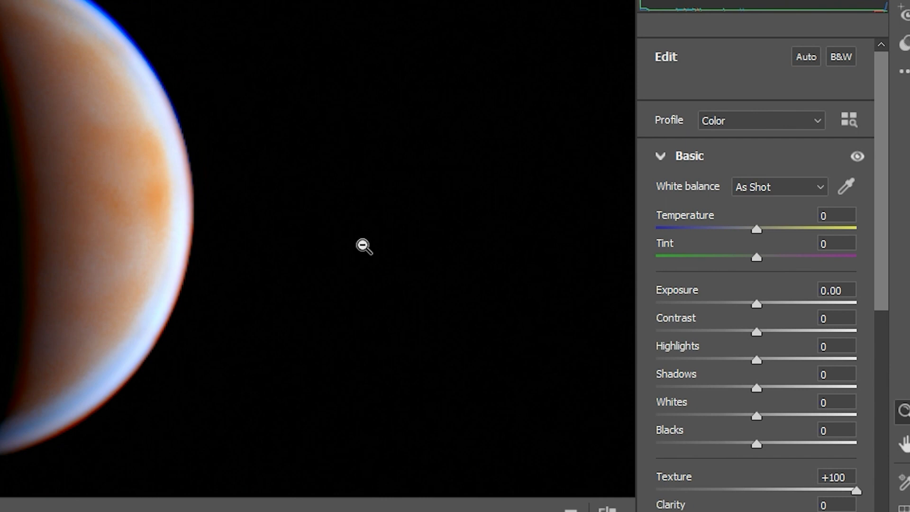
scroll(749, 420, down, 2)
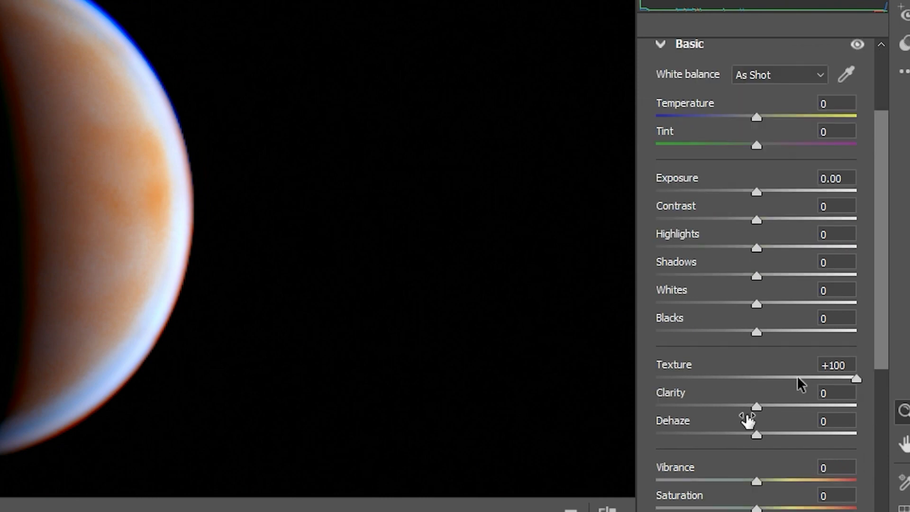
drag(797, 378, 814, 377)
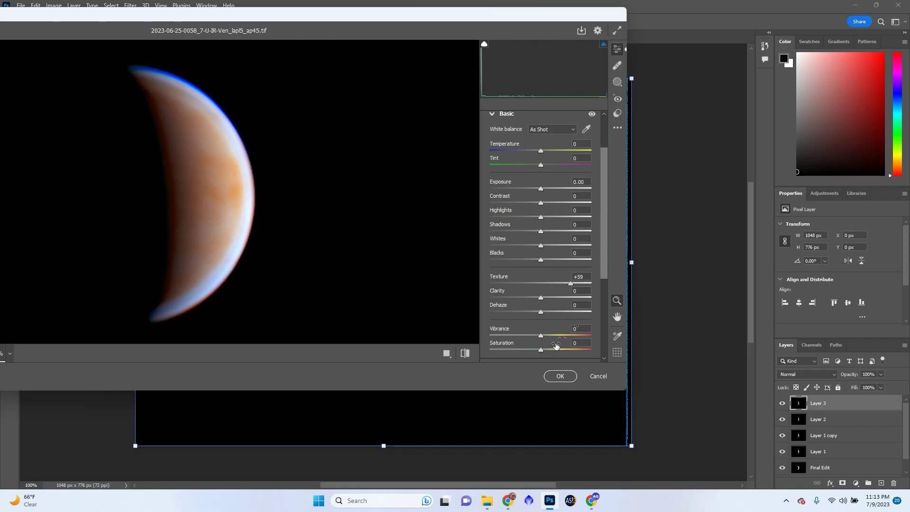
drag(548, 349, 546, 351)
Set Detail Sharpening to 18 and Noise Reduction to 18, then apply the Camera Raw edits.
scroll(544, 351, down, 3)
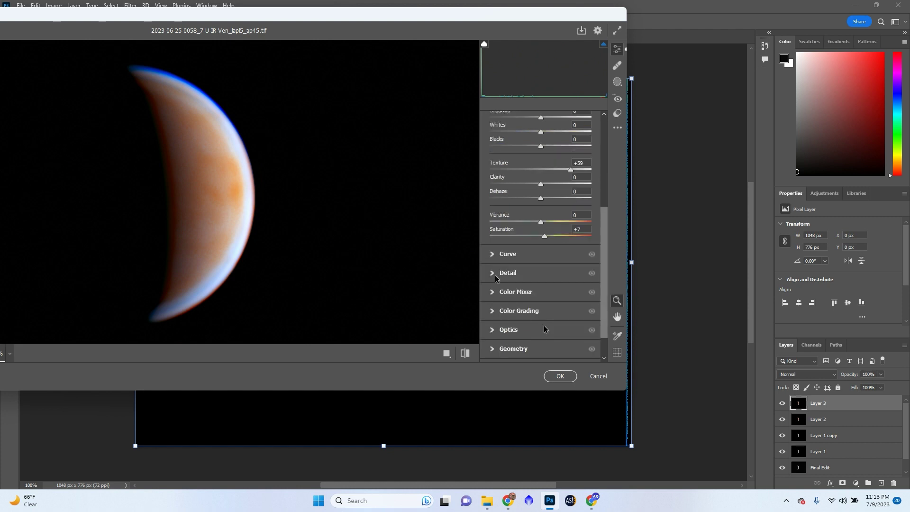
click(507, 287)
click(512, 240)
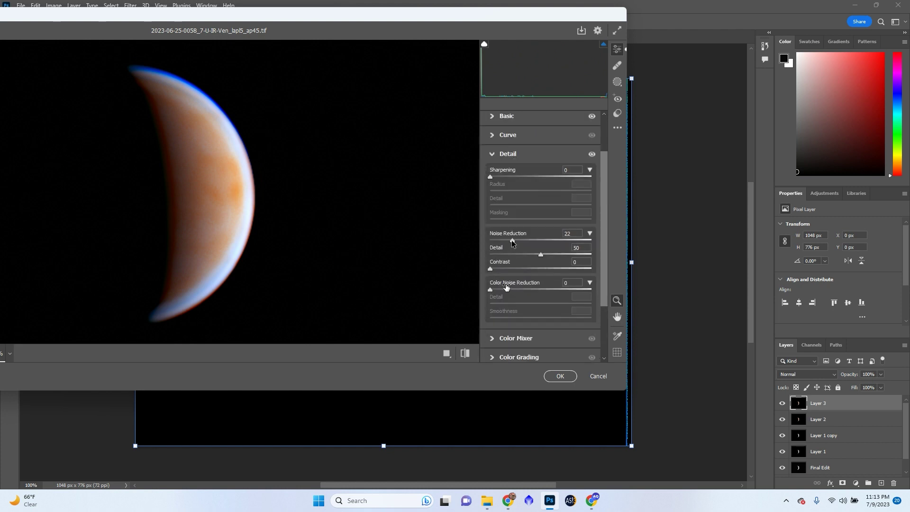
click(509, 177)
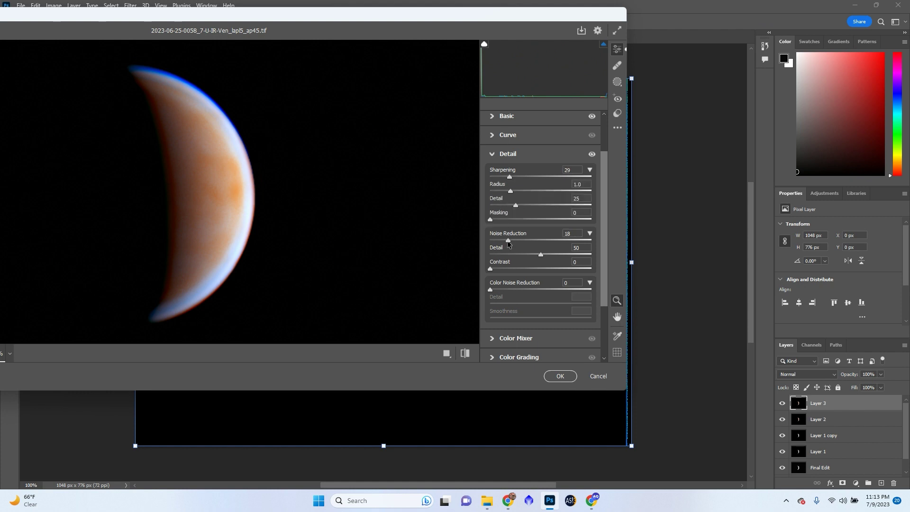
drag(504, 179, 501, 177)
click(506, 289)
double_click(506, 289)
click(571, 379)
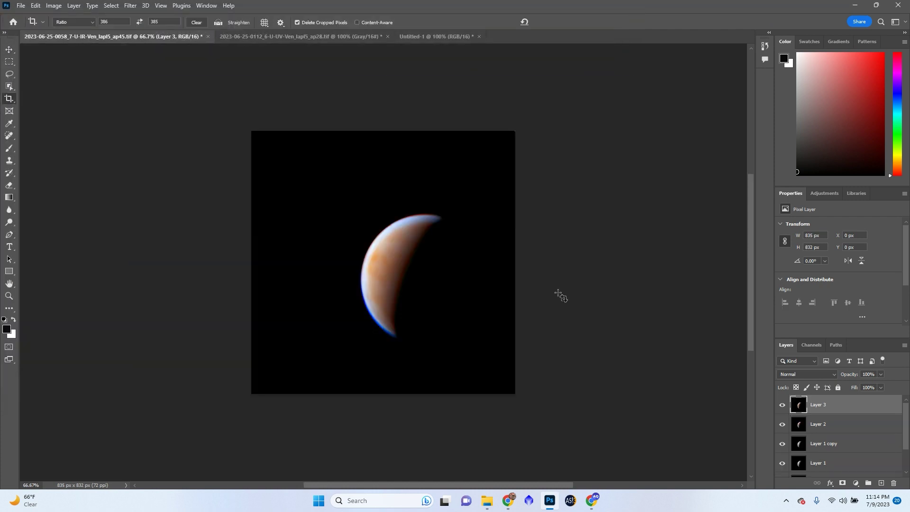